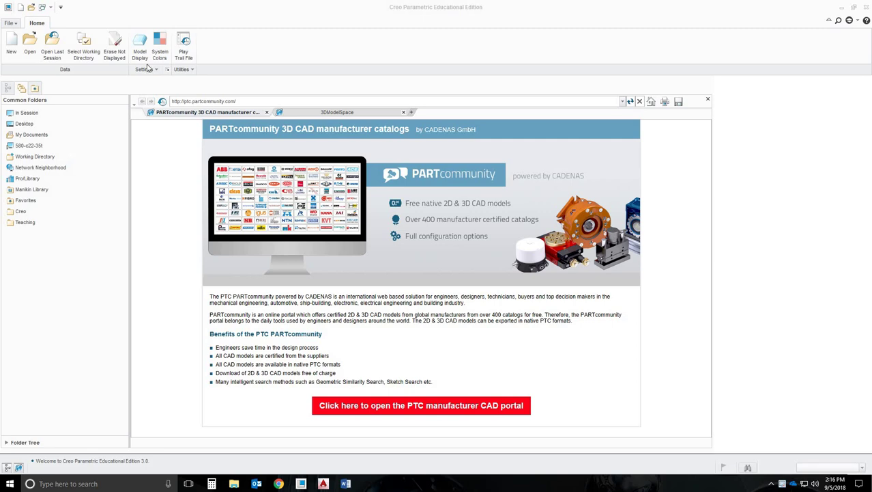
- Start a new Drawing named imperial_multiview_a with common name Imperial Multiview A
left_click(19, 45)
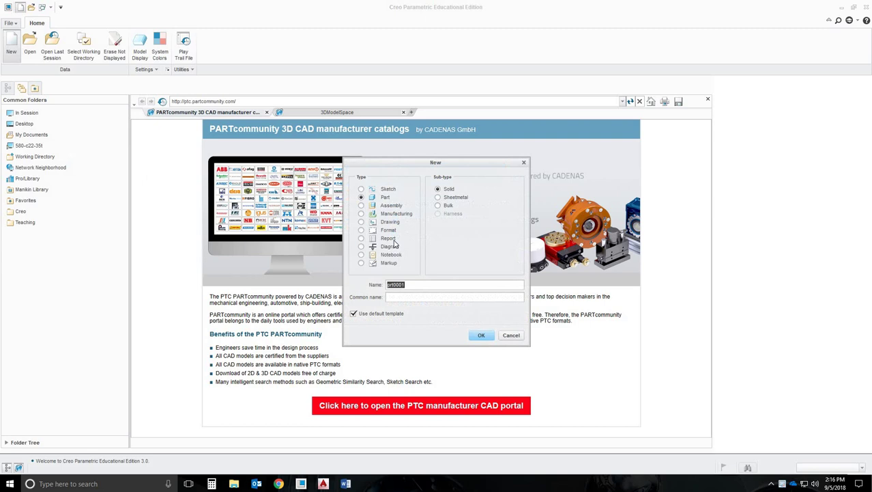
left_click(392, 222)
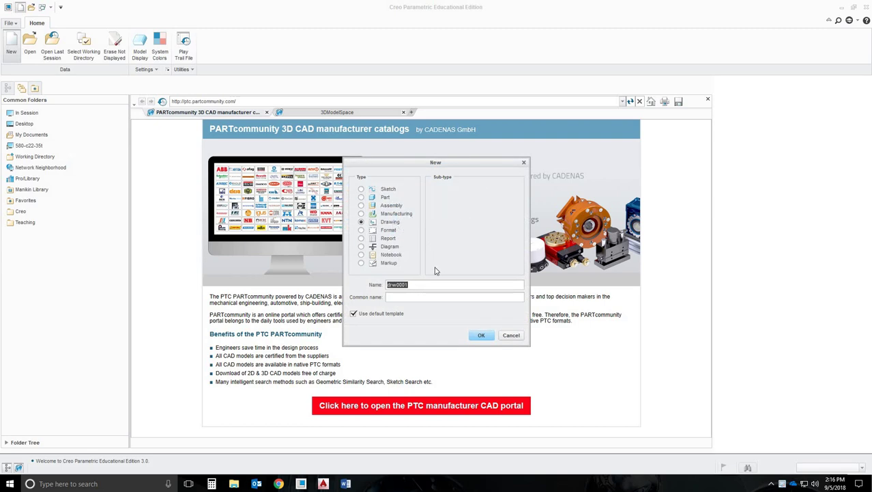
type("mperial_multiview_a")
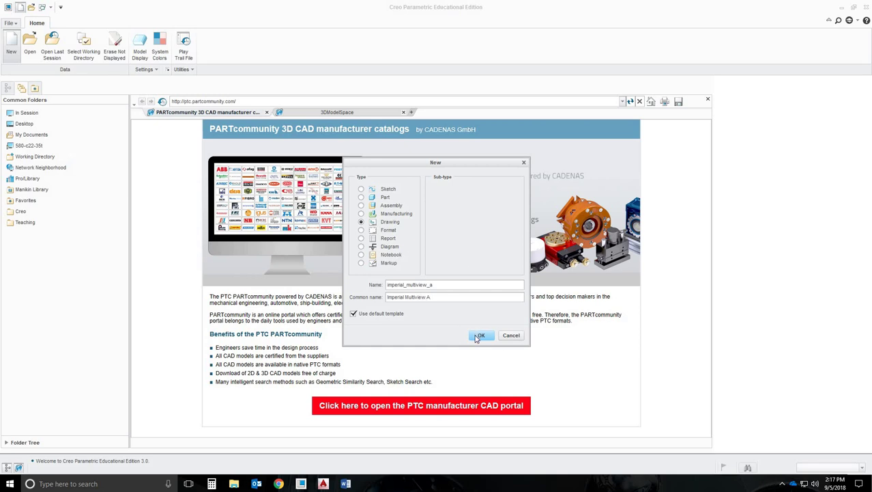
- Use Empty with format with engineering_size_a.frm from P: > classrooms > CADD > Creo Templates
left_click(480, 334)
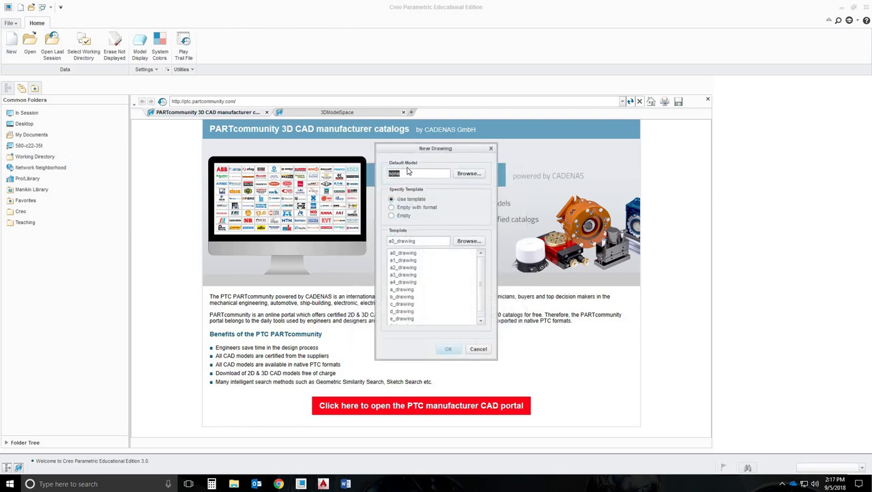
left_click(401, 212)
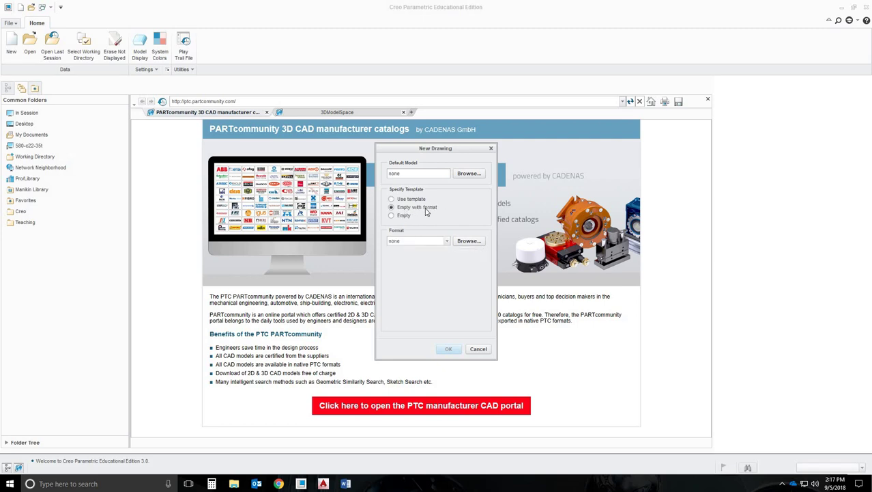
left_click(465, 242)
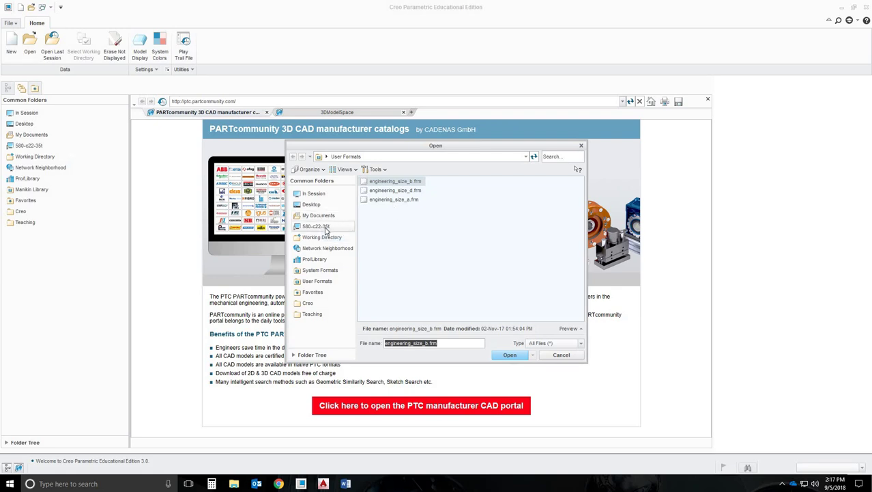
left_click(325, 230)
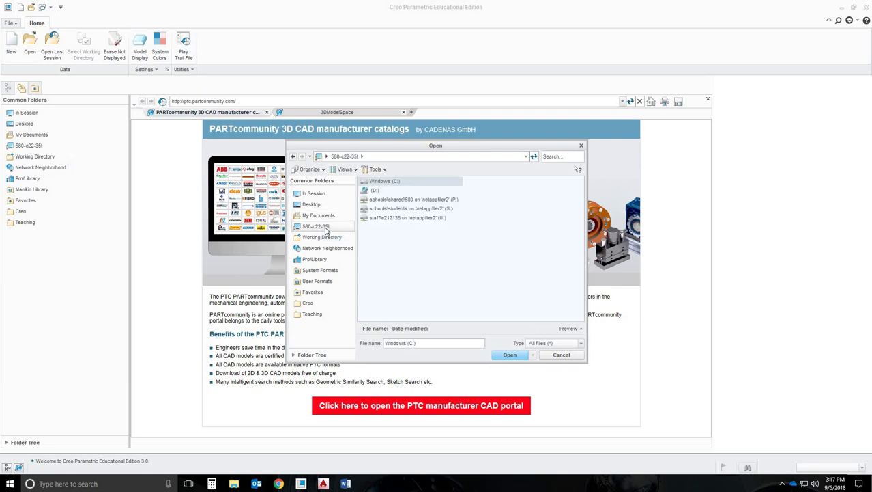
double_click(458, 200)
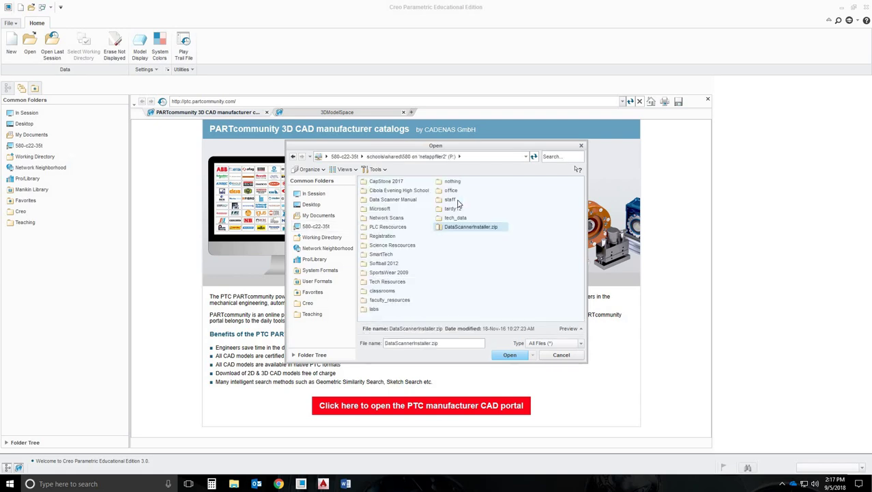
double_click(384, 290)
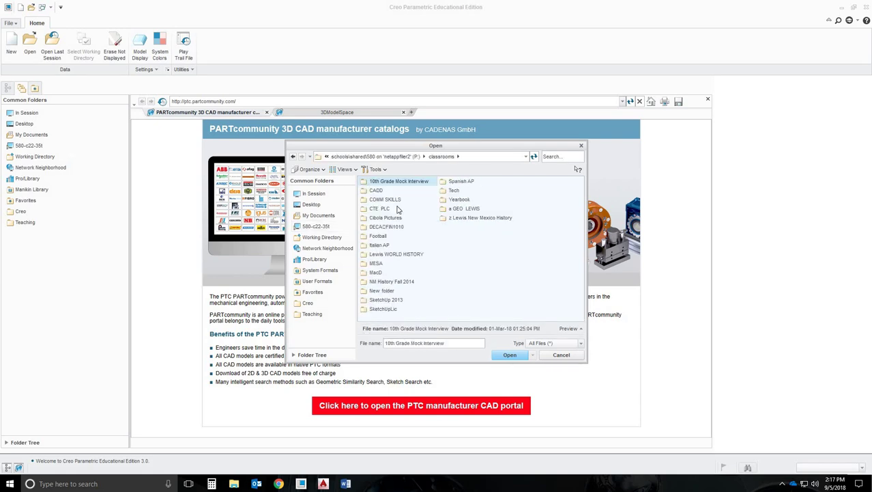
double_click(386, 198)
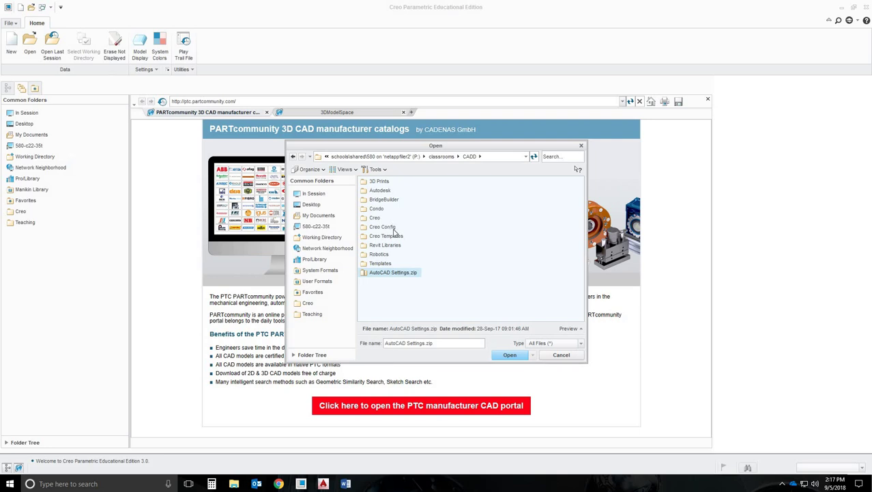
double_click(386, 235)
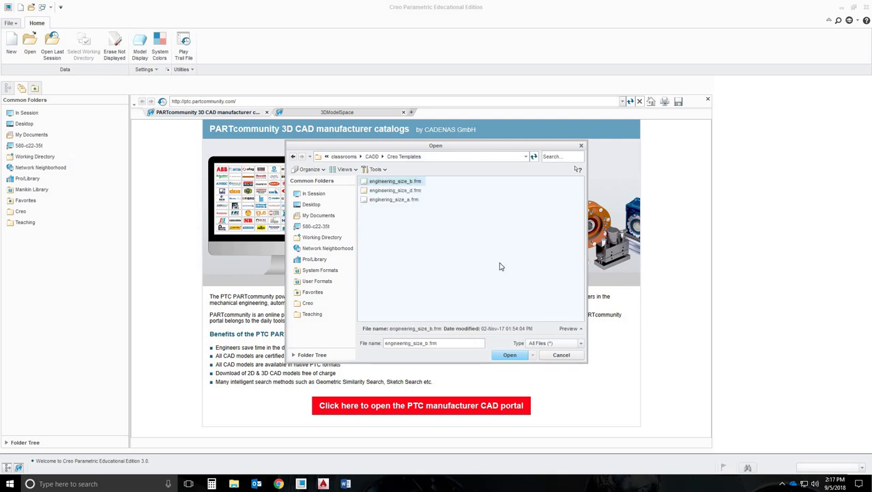
left_click(396, 199)
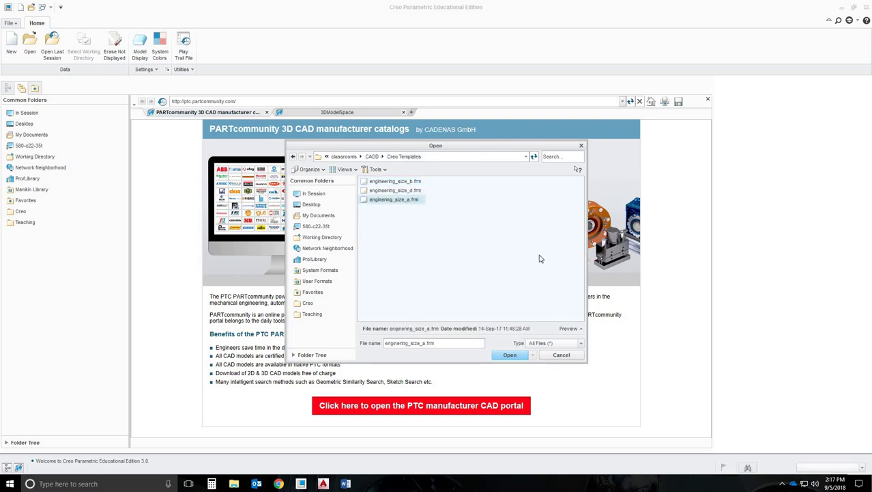
left_click(510, 355)
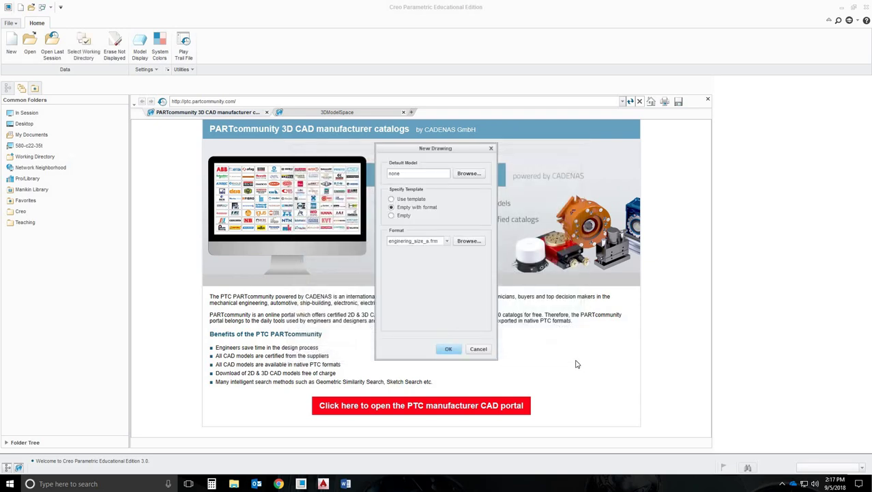
- Create the A-size drawing and replace the title block's DRAWN name with the drafter's name
left_click(448, 349)
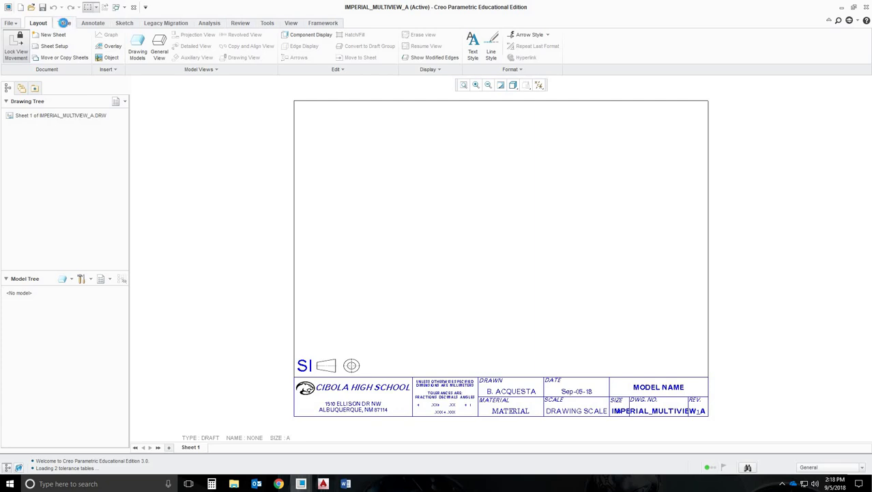
left_click(64, 24)
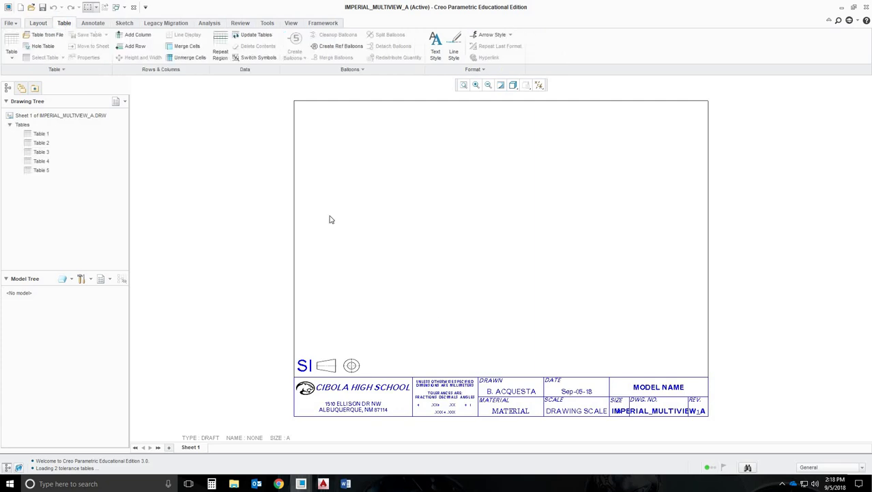
left_click(538, 394)
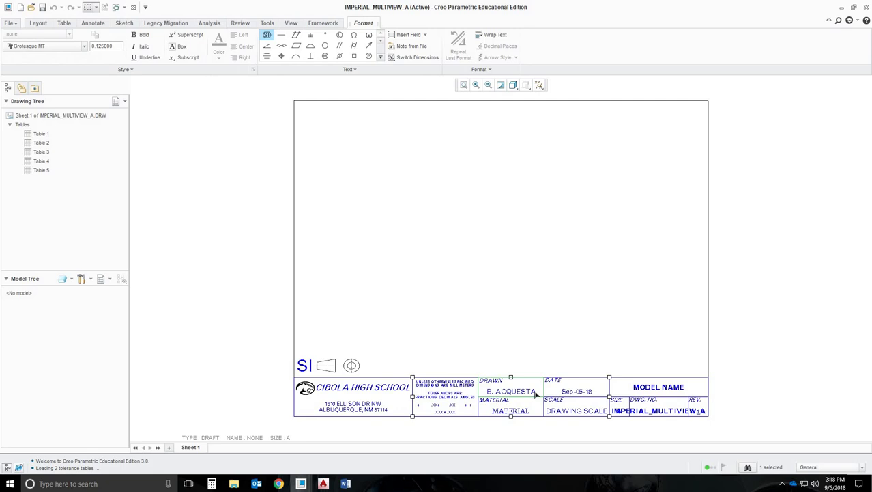
left_click_drag(537, 394, 486, 393)
type("S")
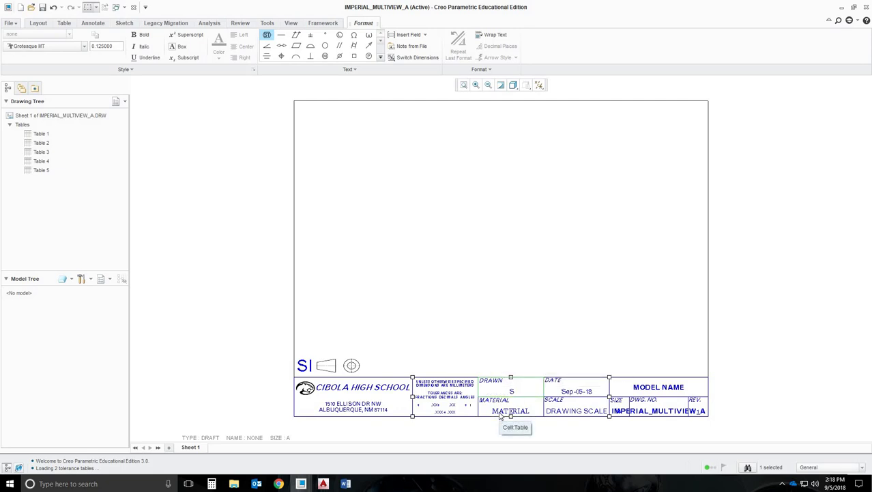
type(". SMITH")
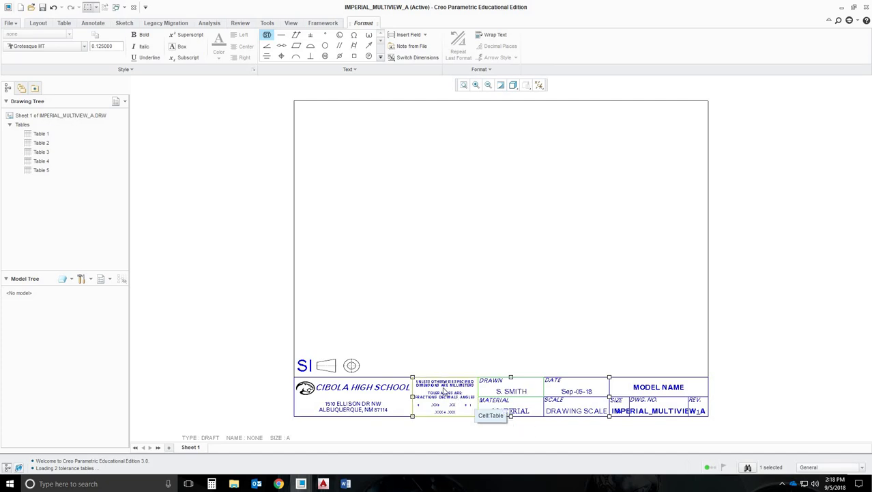
- Replace MILLIMETERS with INCHES in the title block note and return to the full sheet view
left_click(463, 391)
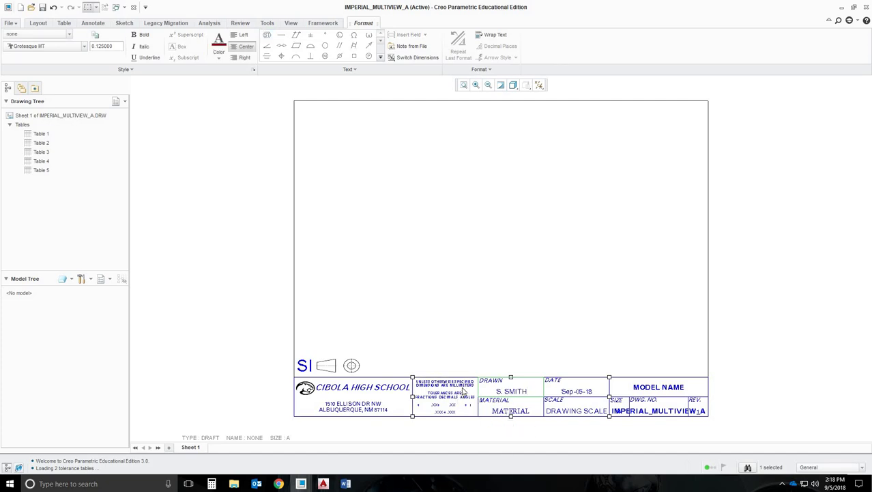
scroll(463, 391, "up", 4)
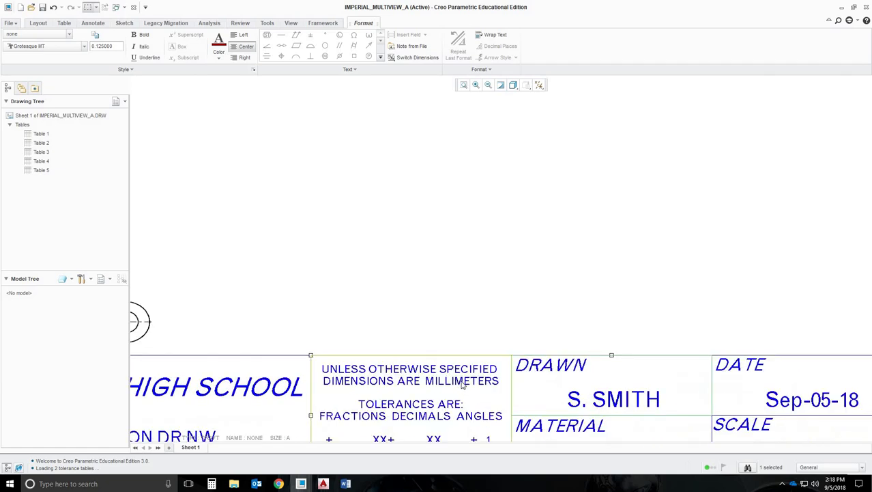
left_click_drag(426, 384, 499, 391)
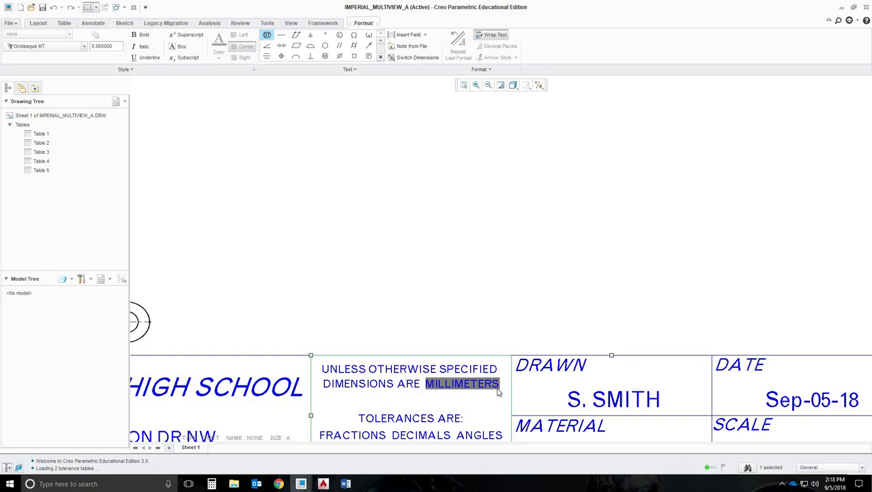
type("INCHES")
left_click(523, 275)
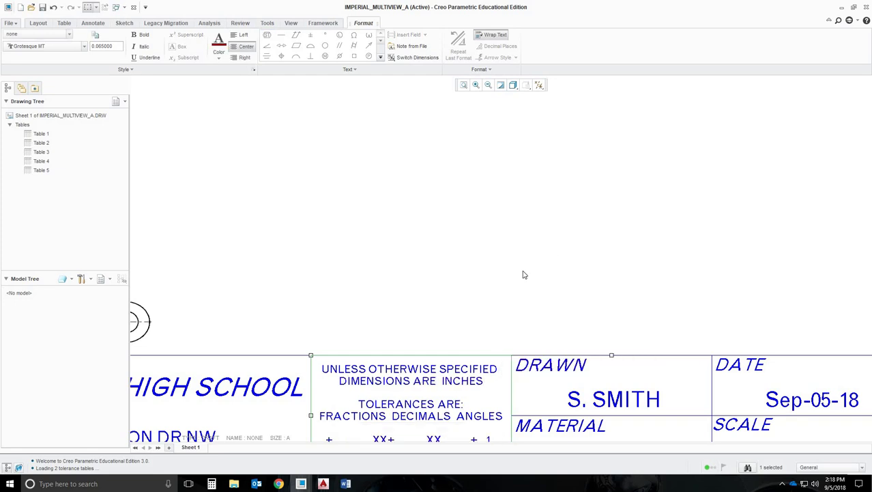
scroll(524, 275, "down", 5)
mouse_move(538, 214)
middle_mouse_down()
mouse_move(500, 293)
mouse_move(482, 301)
middle_mouse_up()
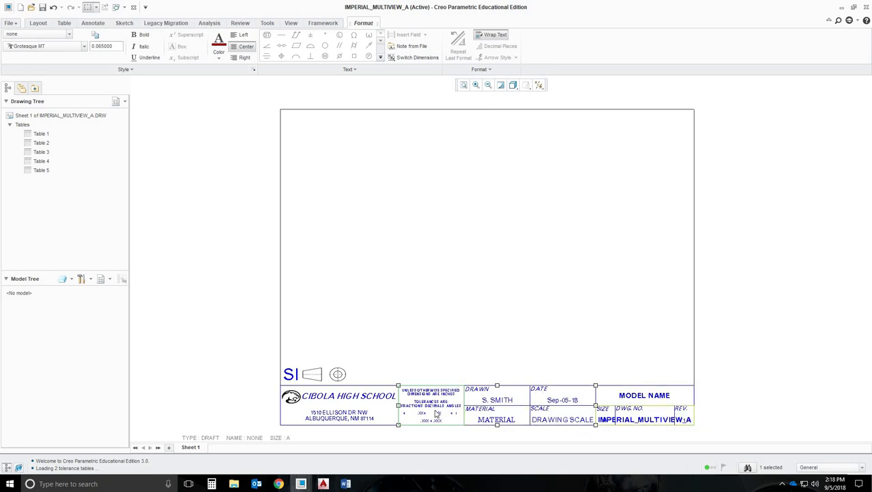
- Enable Grid intersection snapping in the Sketch Preferences
left_click(782, 276)
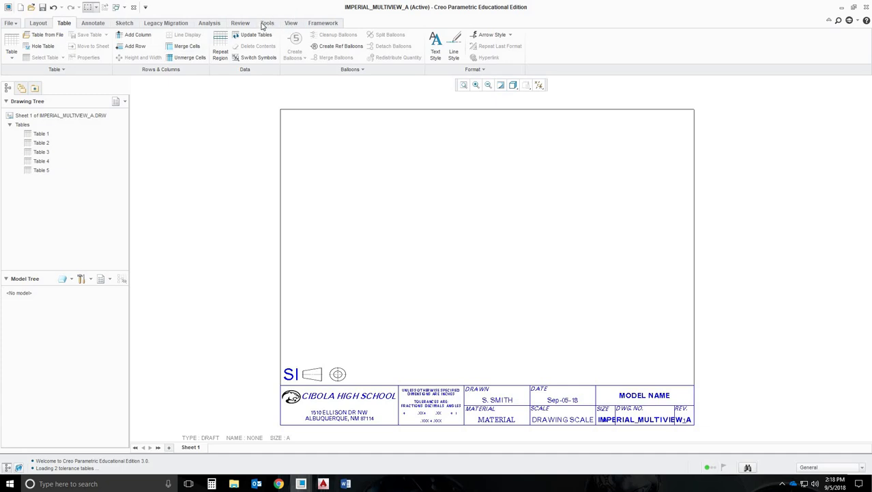
left_click(125, 25)
left_click(71, 35)
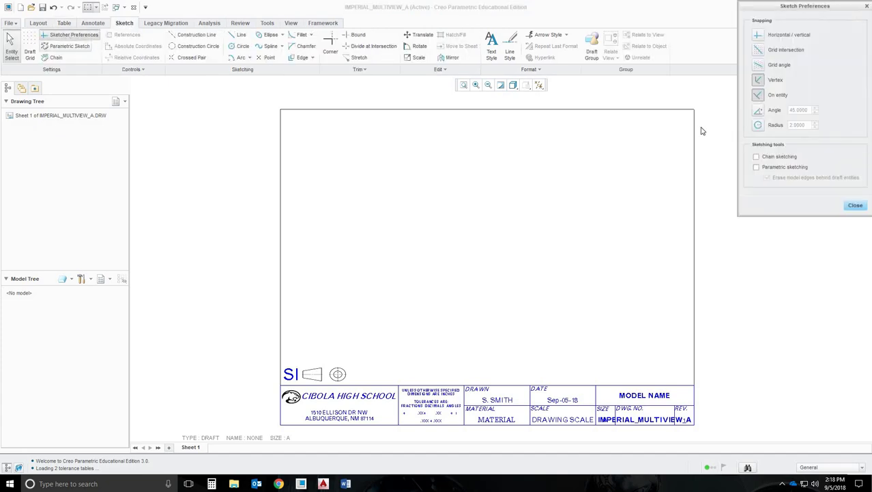
left_click(759, 51)
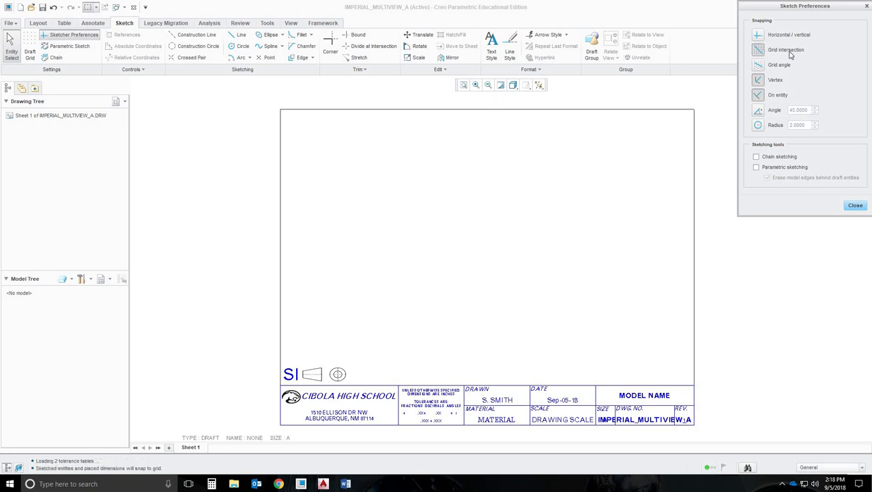
left_click(854, 206)
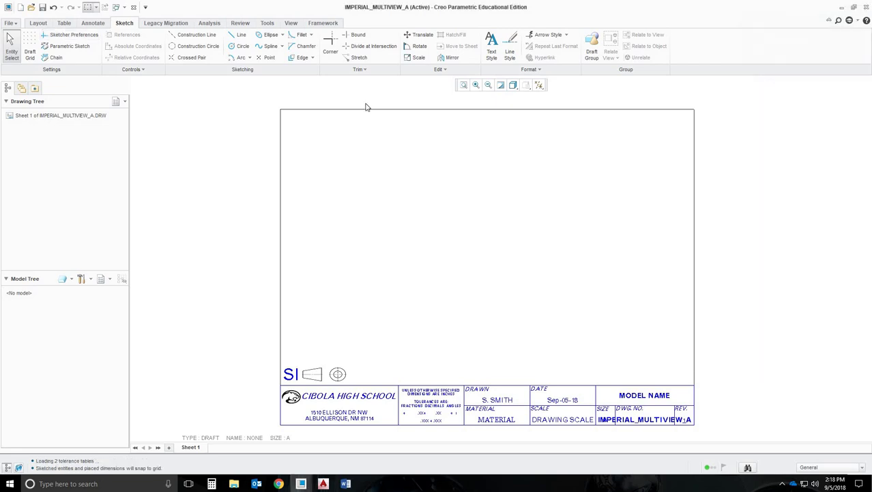
- Enter template mode and start a template view named FRONT
left_click(267, 23)
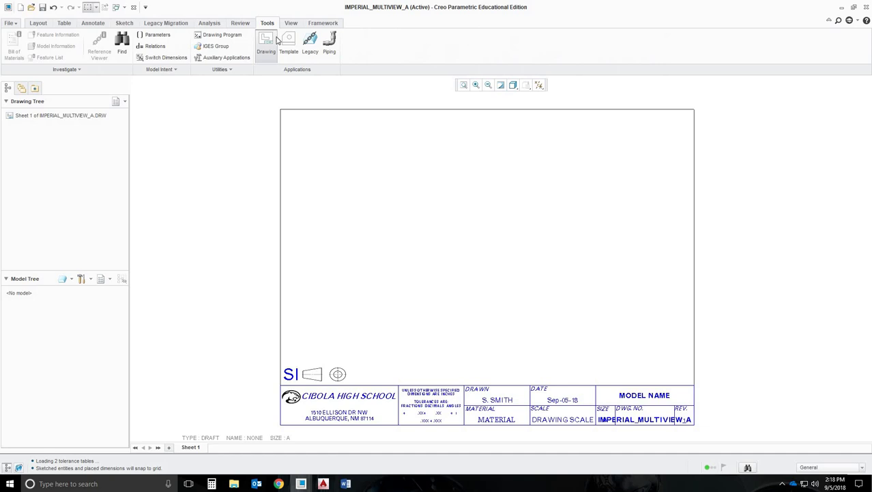
left_click(288, 43)
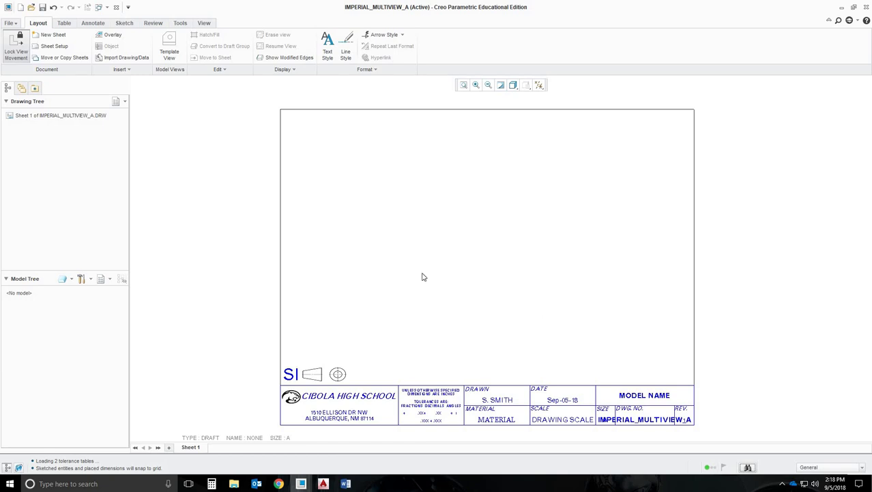
left_click(168, 48)
left_click_drag(723, 228, 197, 185)
type("FRONT")
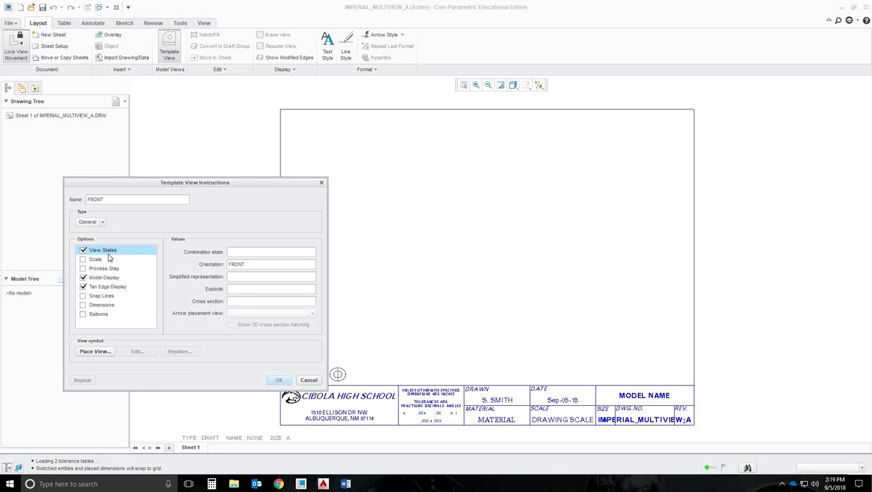
- Include Dimensions with Create snap lines in the FRONT view
left_click(106, 278)
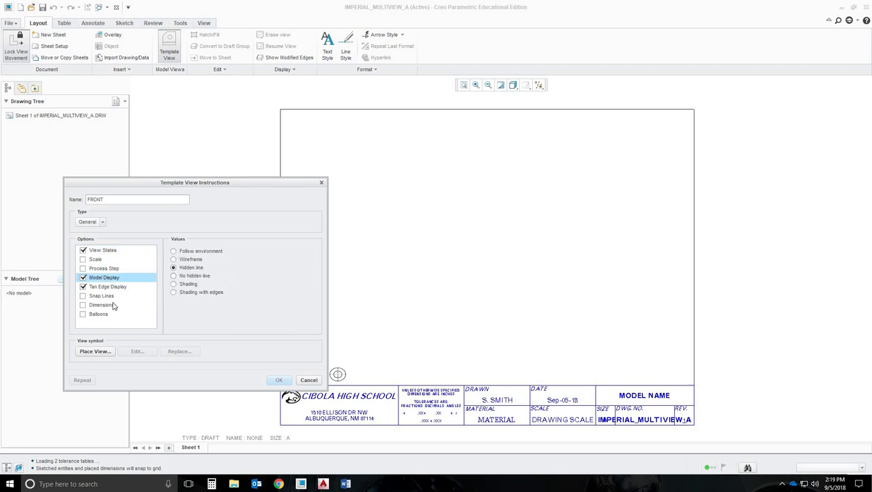
left_click(84, 307)
left_click(84, 305)
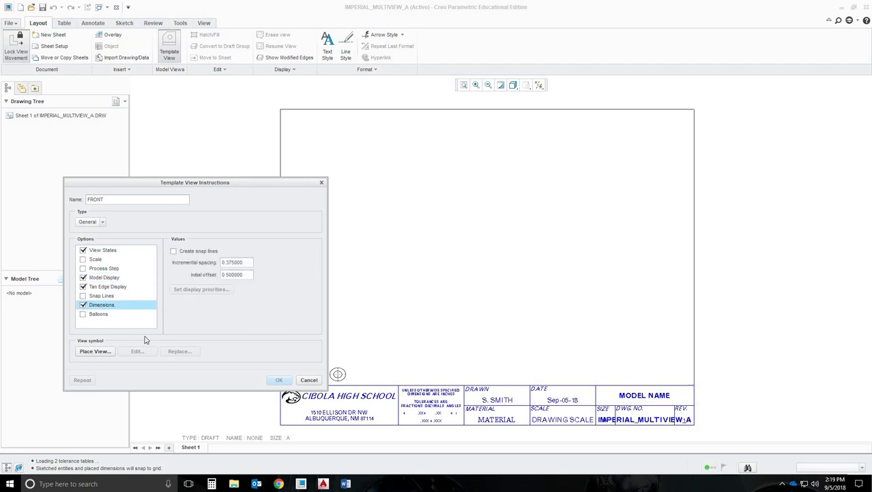
left_click(173, 251)
- Place the FRONT view and move its symbol to the sheet's lower left
left_click(105, 357)
left_click(631, 182)
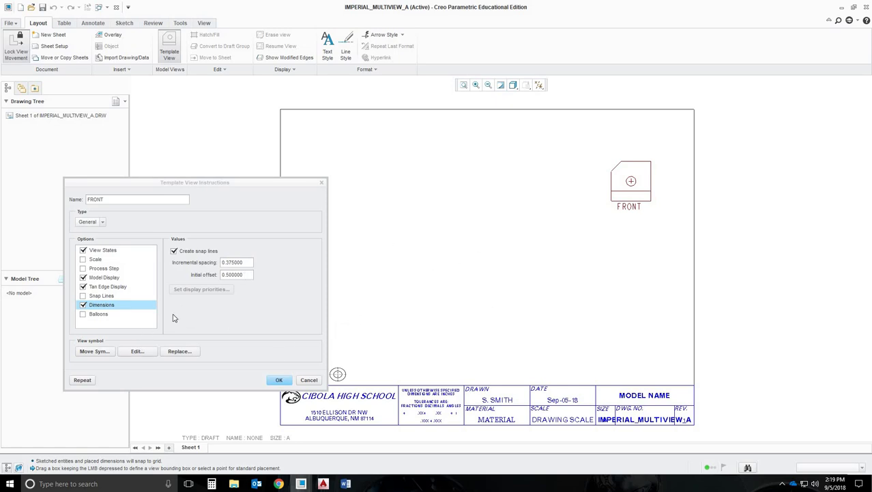
left_click(92, 354)
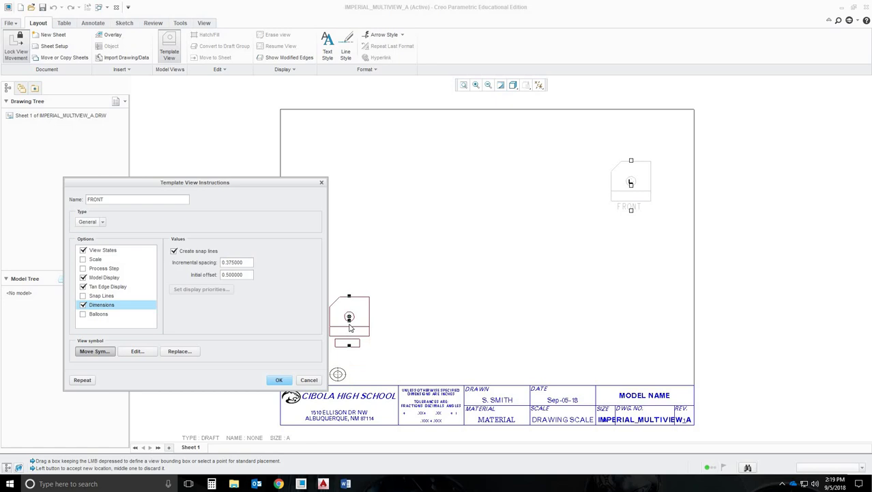
left_click(351, 327)
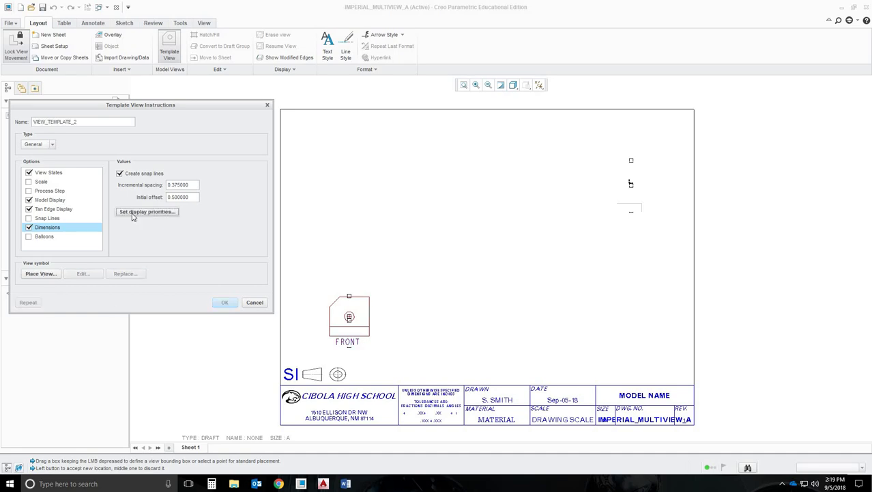
- Name the new template view TOP and make it a Projection of FRONT
double_click(77, 122)
left_click(78, 122)
double_click(79, 123)
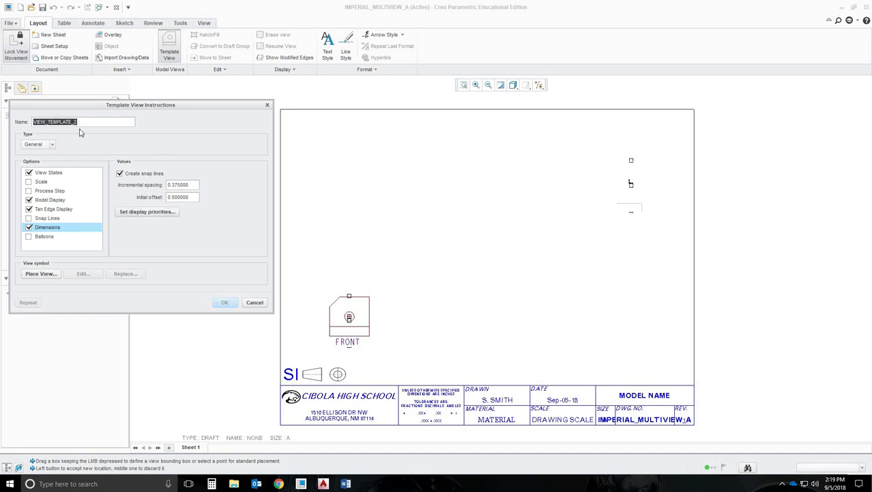
type("TOP")
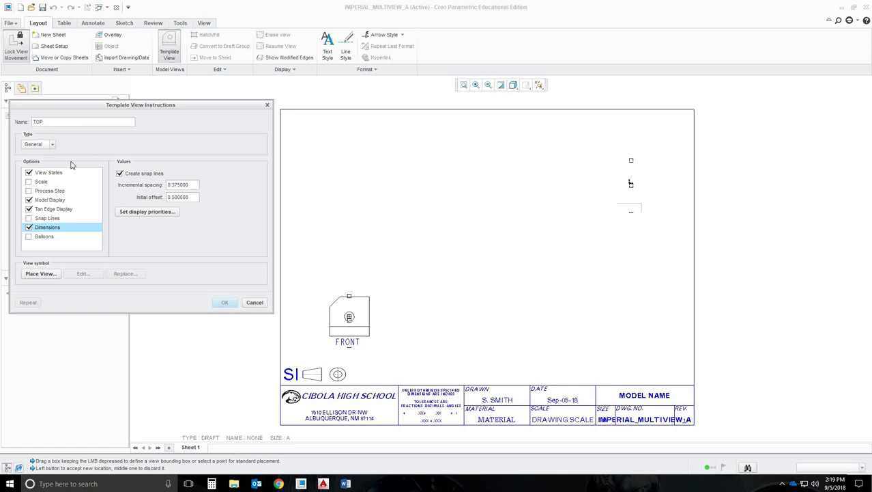
left_click(48, 146)
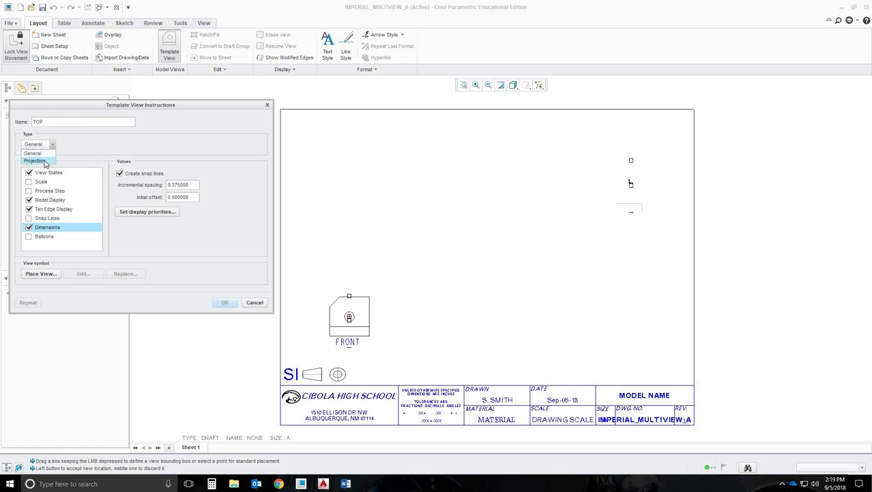
left_click(41, 162)
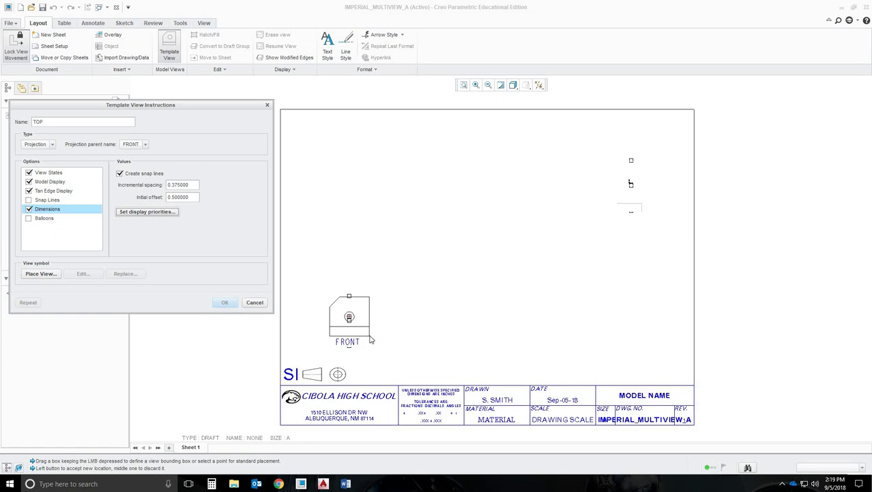
- Set TOP's display to Hidden line and place it above the FRONT view
left_click(66, 174)
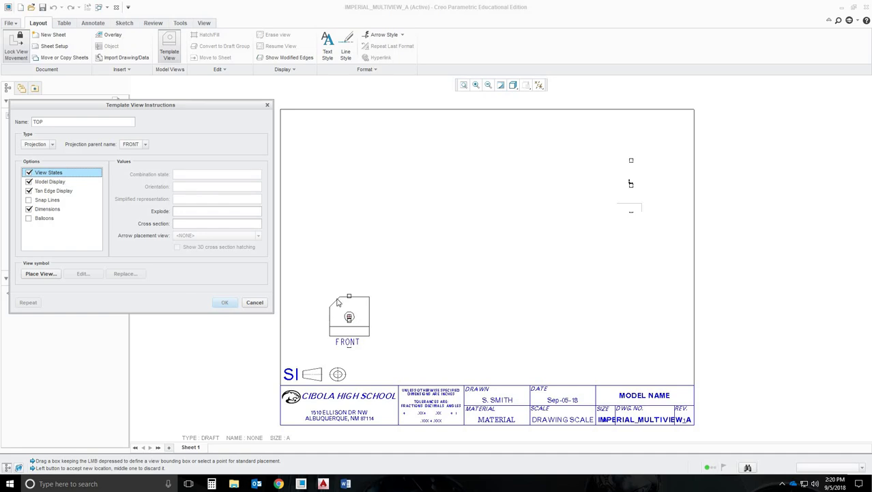
left_click(55, 182)
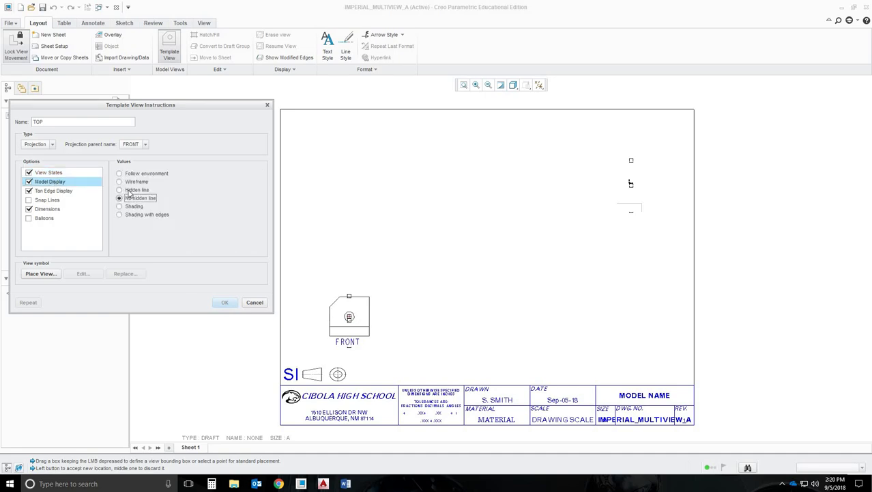
left_click(129, 191)
left_click(55, 209)
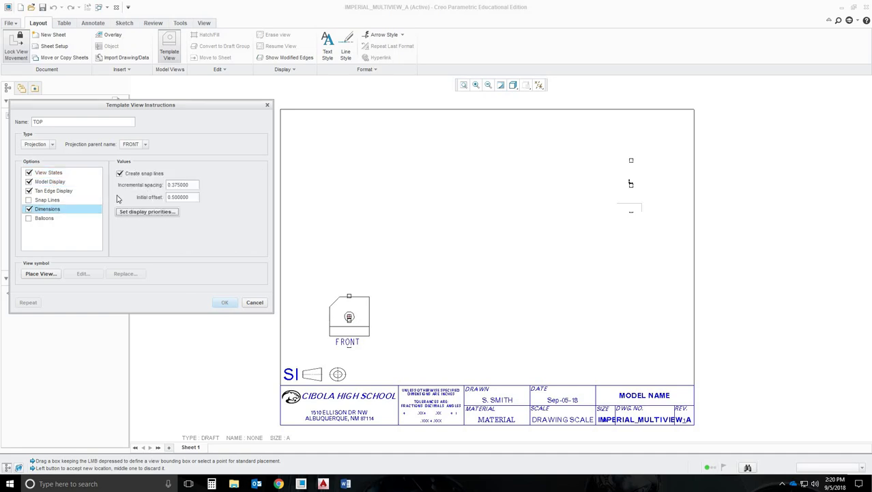
left_click(41, 274)
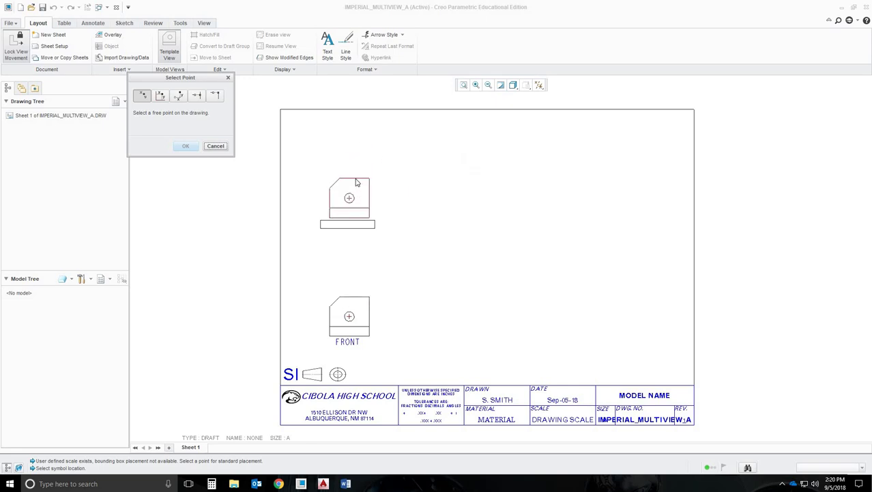
left_click(356, 182)
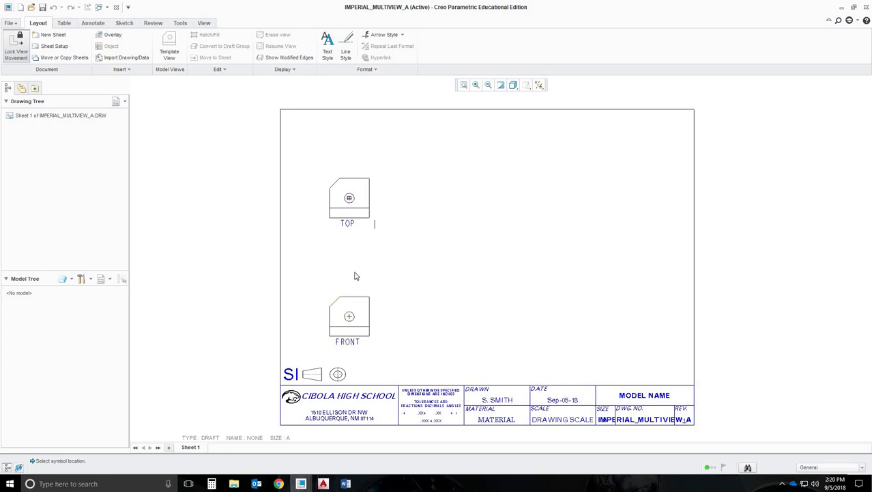
- Add a dimensioned RIGHT template view projected from FRONT, placed to FRONT's right
left_click(168, 42)
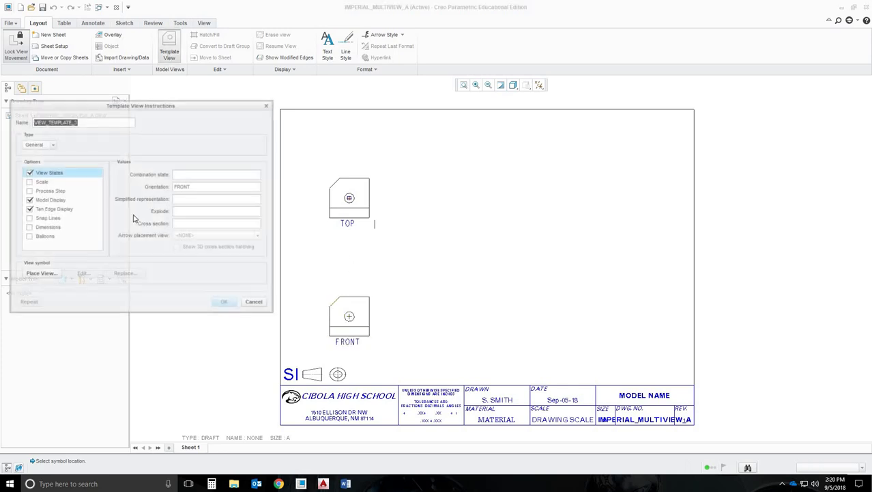
type("RIGHT")
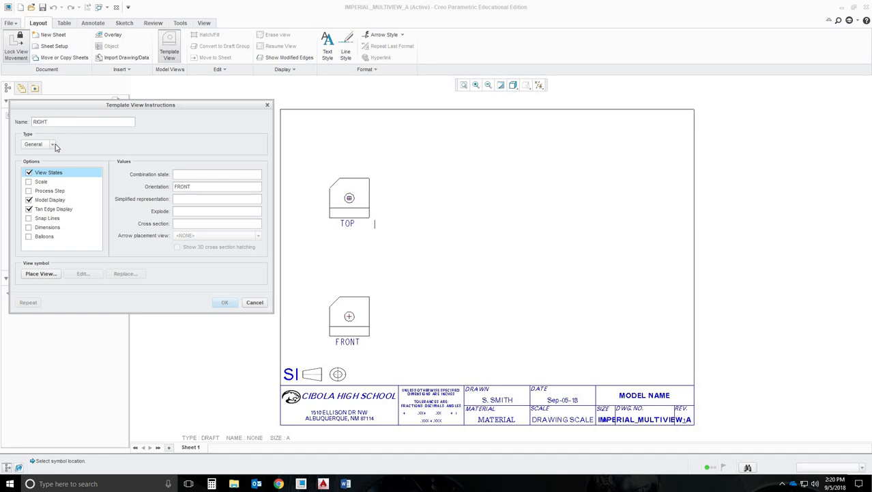
left_click(52, 145)
left_click(43, 161)
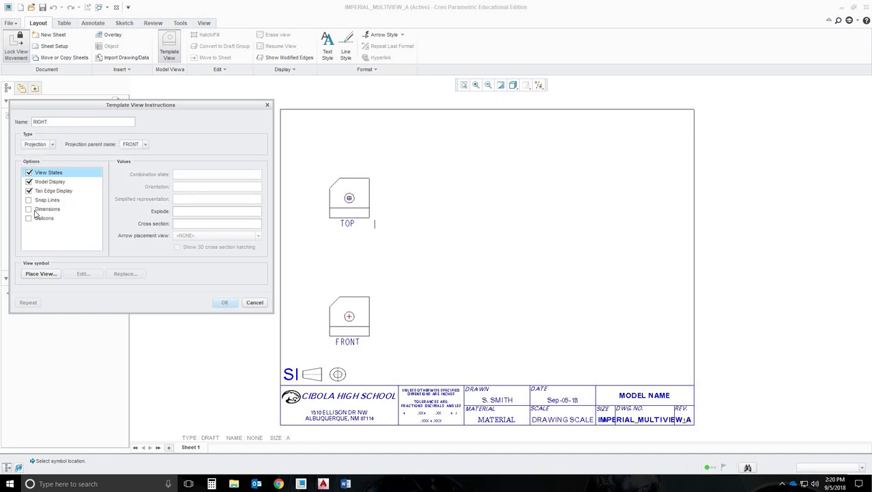
left_click(29, 209)
left_click(60, 182)
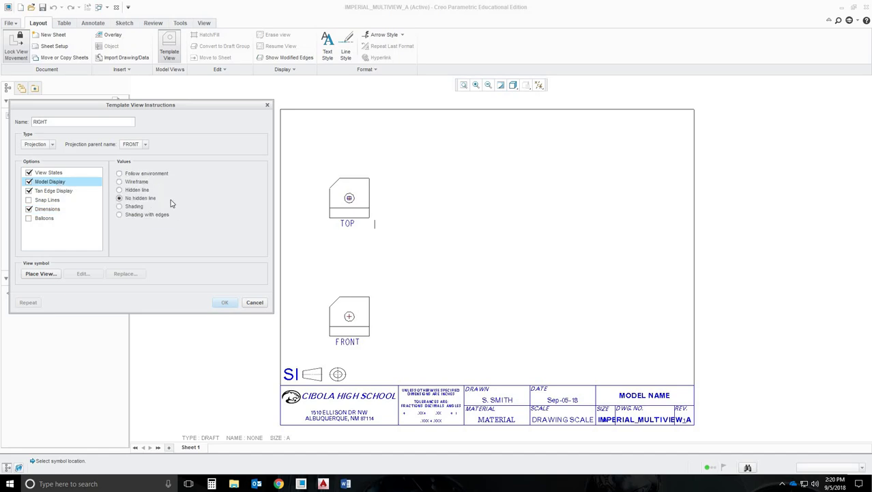
left_click(42, 275)
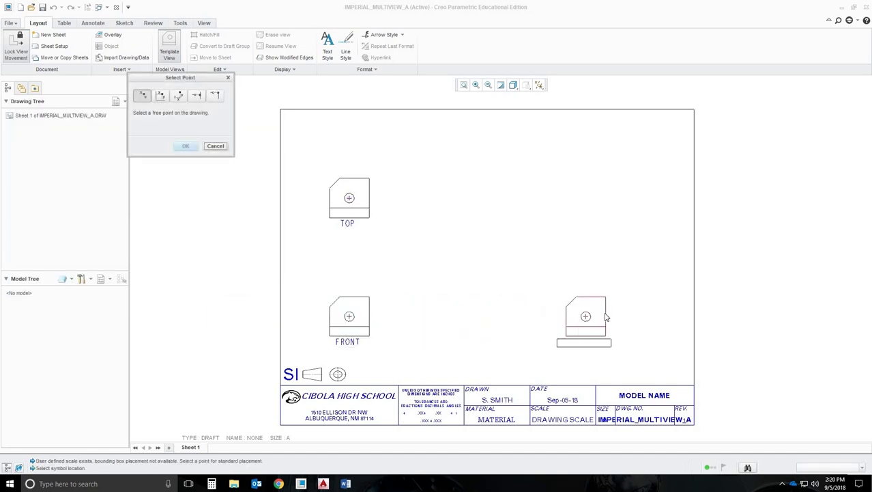
left_click(606, 316)
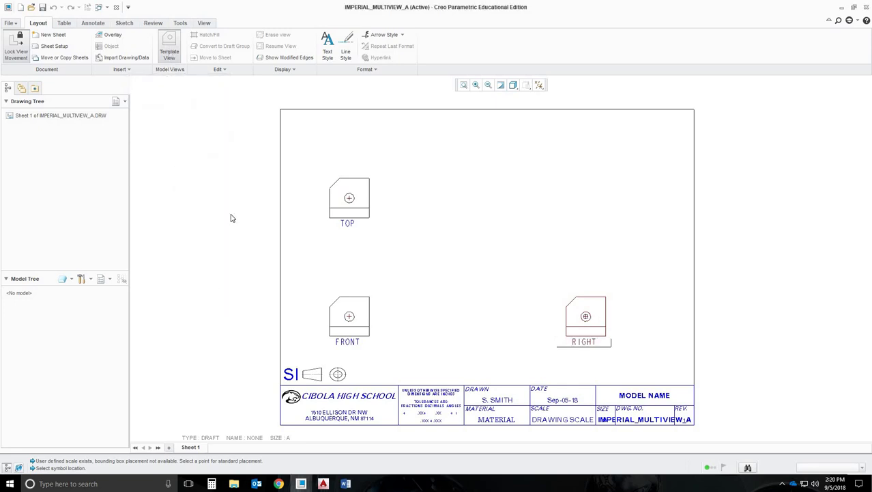
middle_click(496, 347)
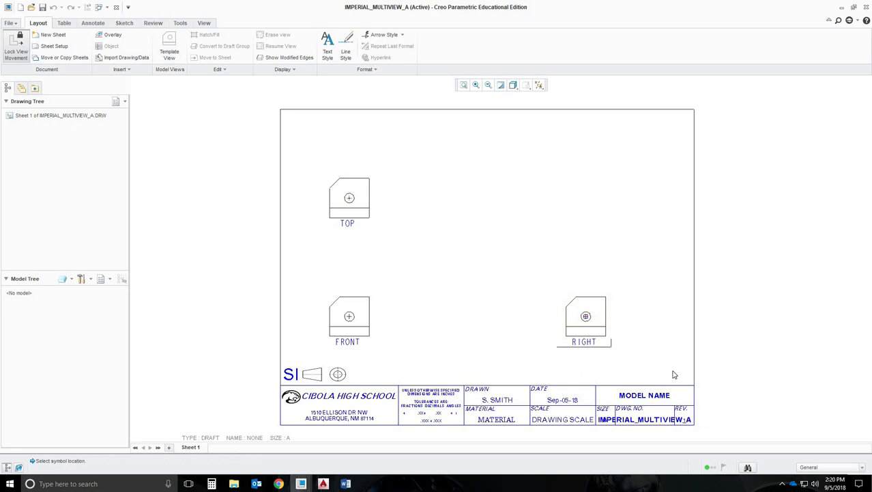
- Start a template view named ISOMETRIC with ISOMETRIC orientation
left_click(169, 53)
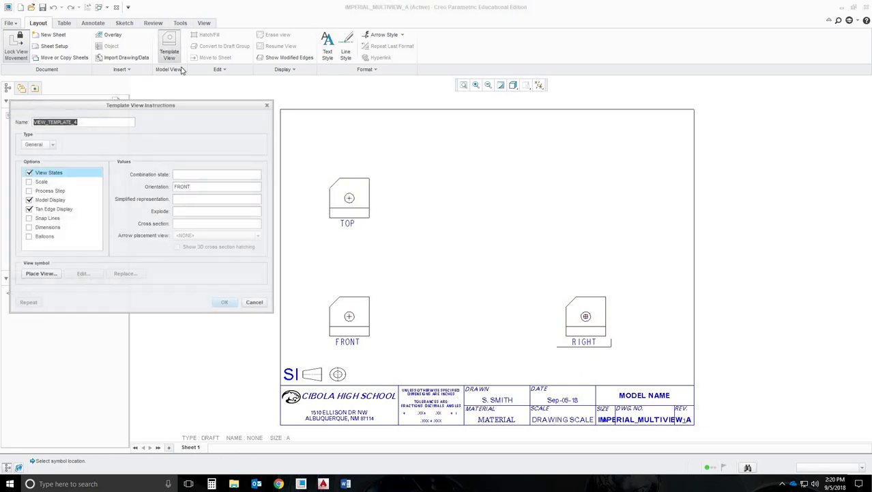
type("SOMETRIC")
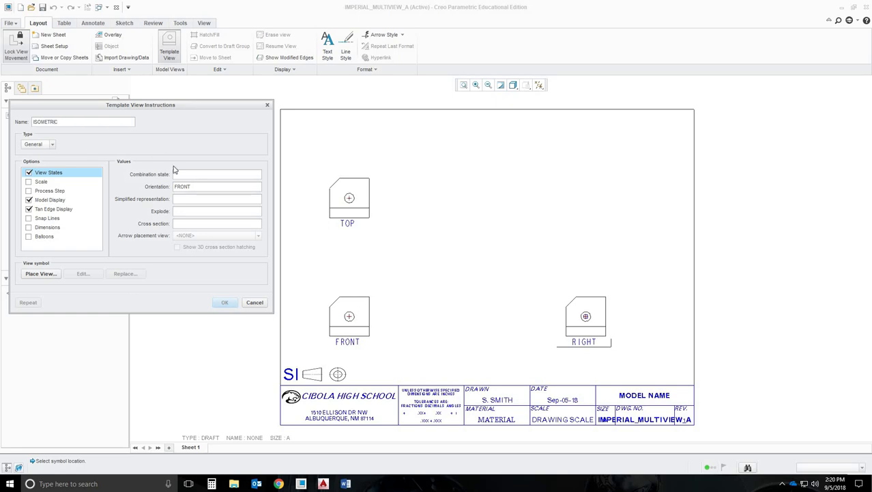
left_click(192, 188)
type("ISOMETRIC")
- Place the ISOMETRIC view and move its symbol to the sheet's upper right
left_click(51, 200)
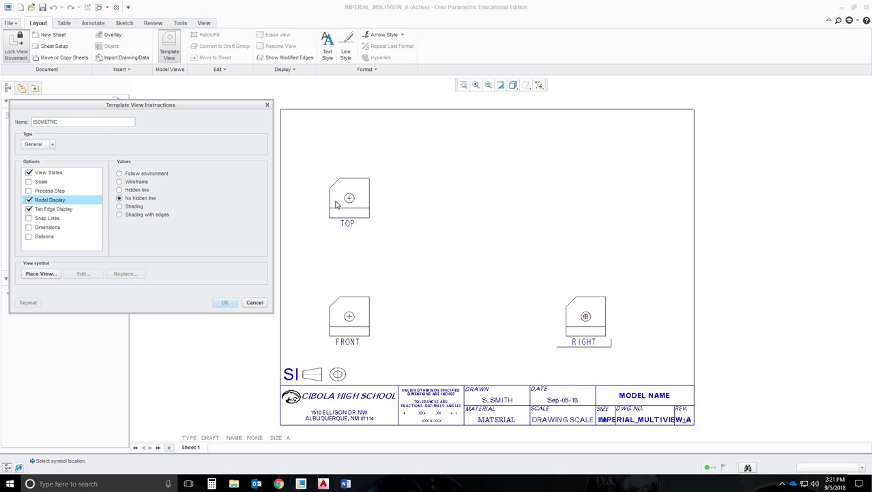
left_click(56, 172)
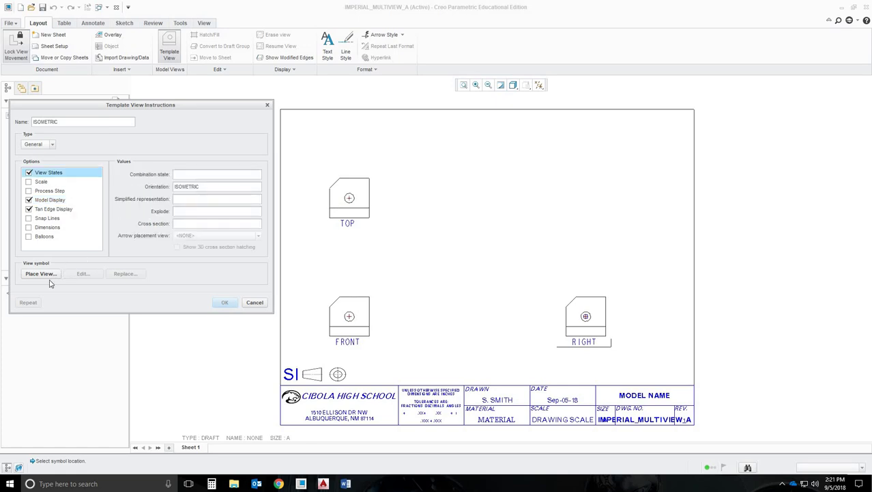
left_click(49, 279)
left_click(419, 337)
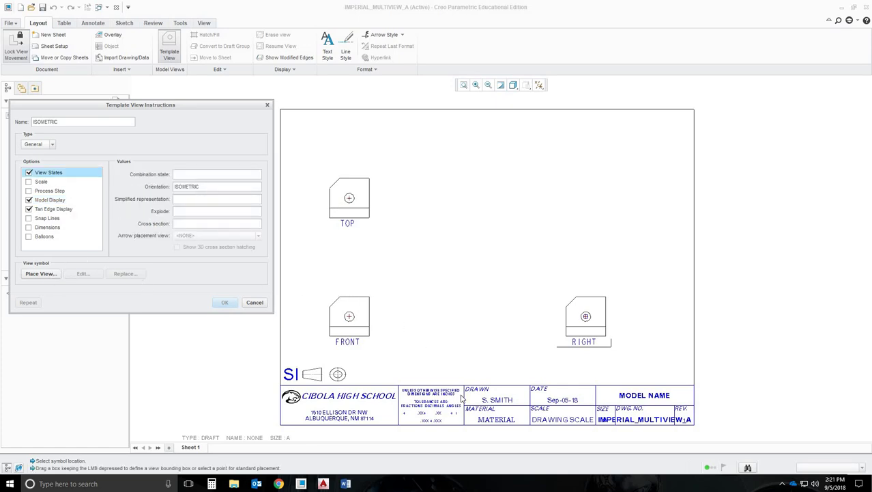
left_click(39, 274)
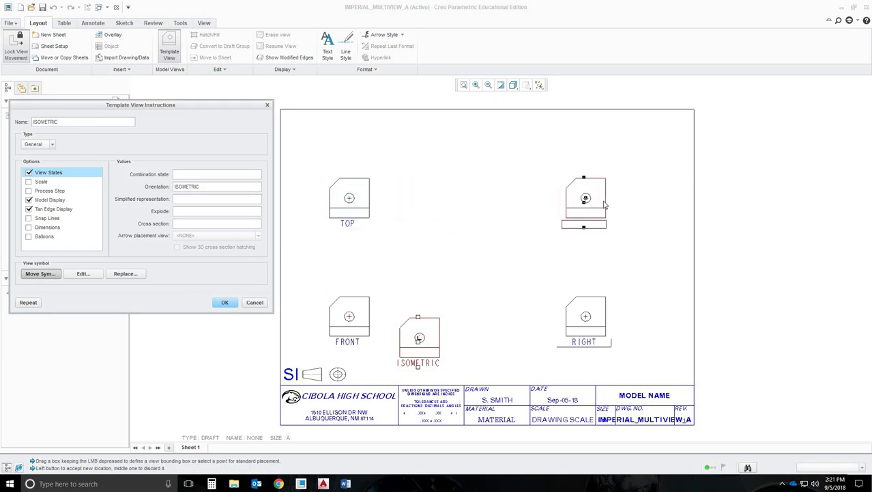
left_click(605, 205)
middle_click(489, 253)
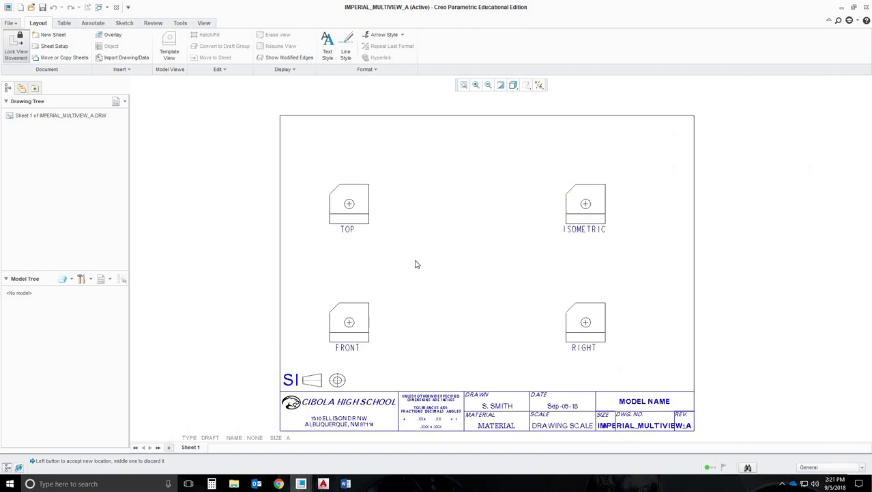
- Move the TOP view's symbol further right through its Properties
left_click(349, 232)
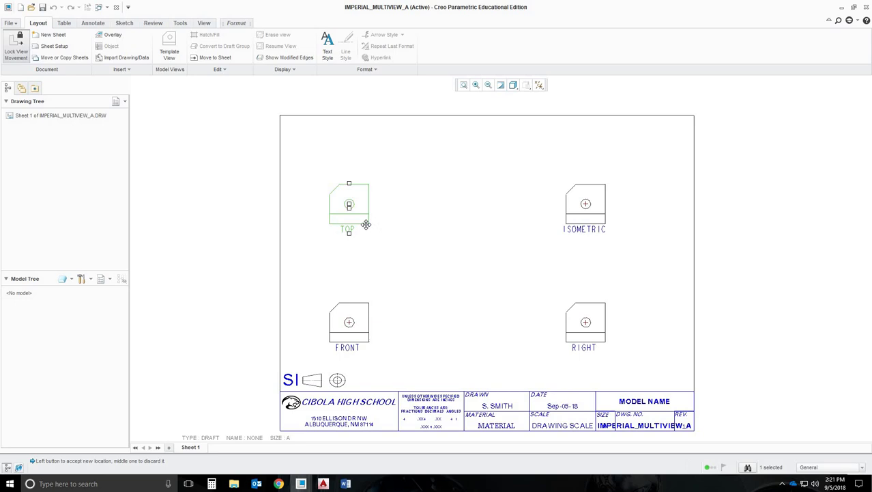
right_click(358, 223)
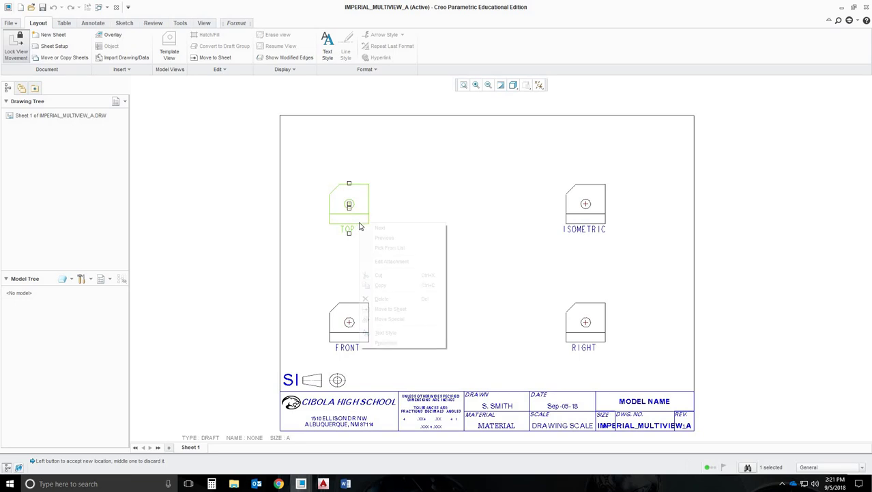
left_click(402, 342)
left_click(40, 273)
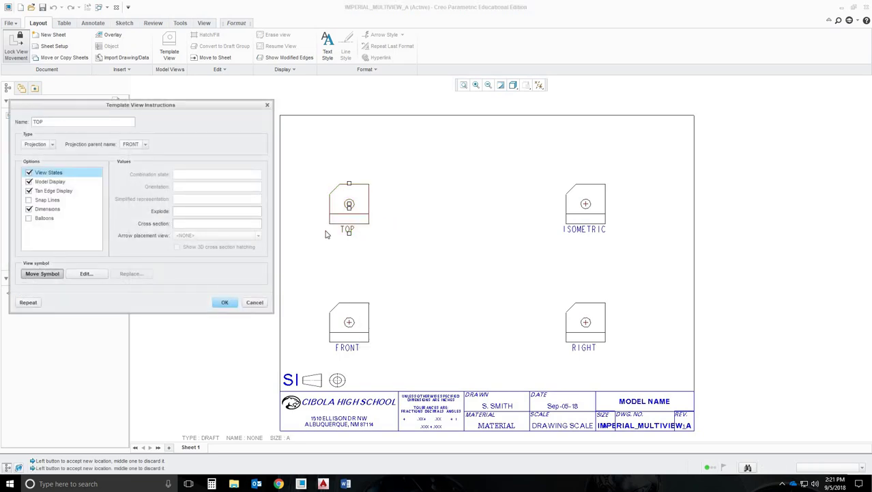
left_click(388, 211)
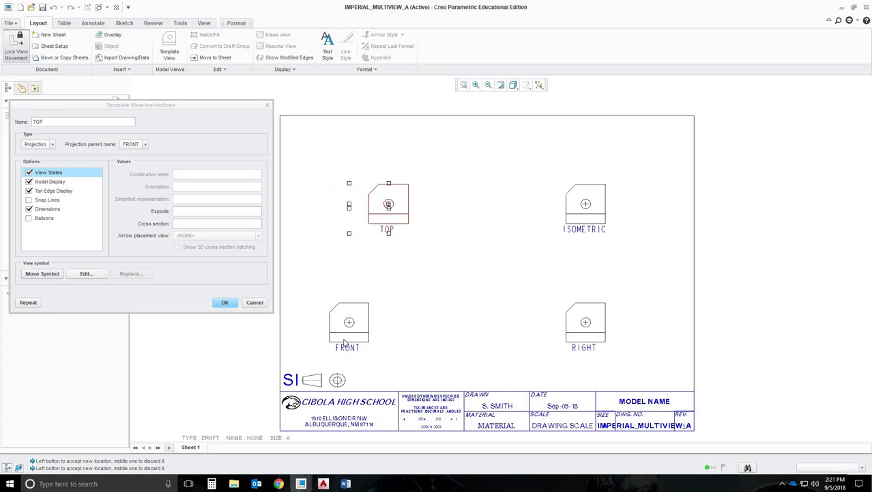
middle_click(378, 372)
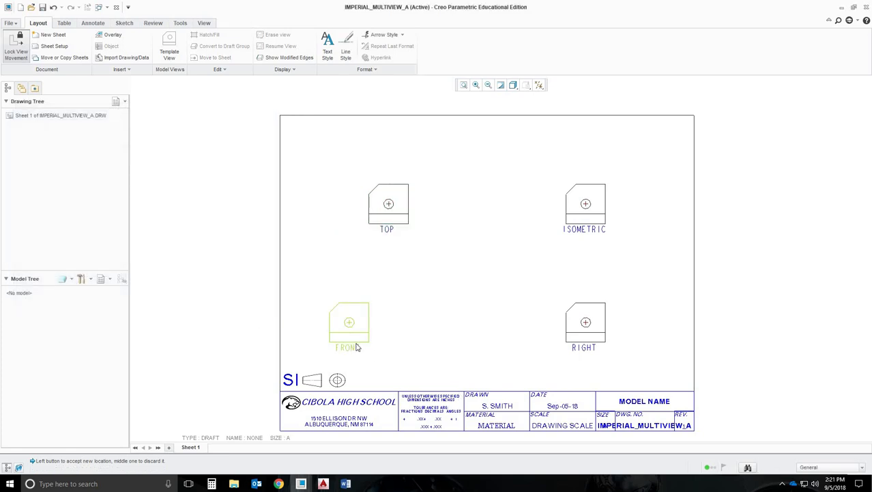
- Move the FRONT view's symbol directly beneath the TOP view
left_click(353, 347)
right_click(355, 349)
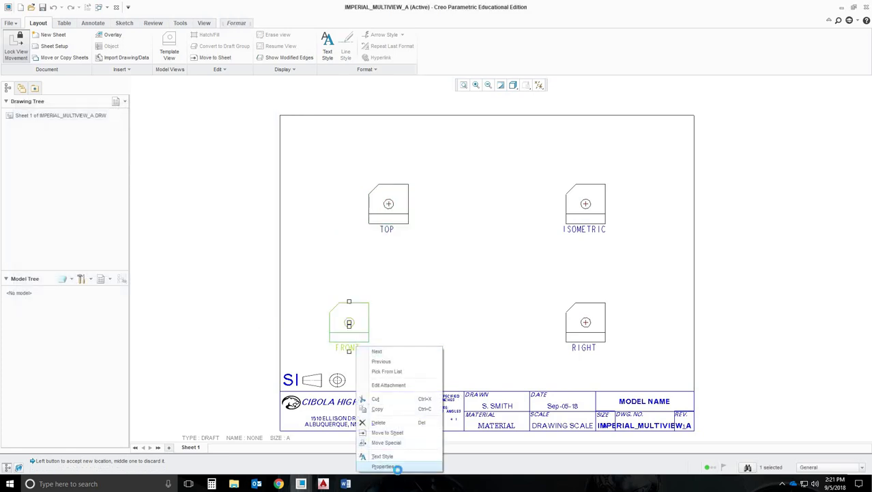
left_click(396, 467)
left_click(42, 274)
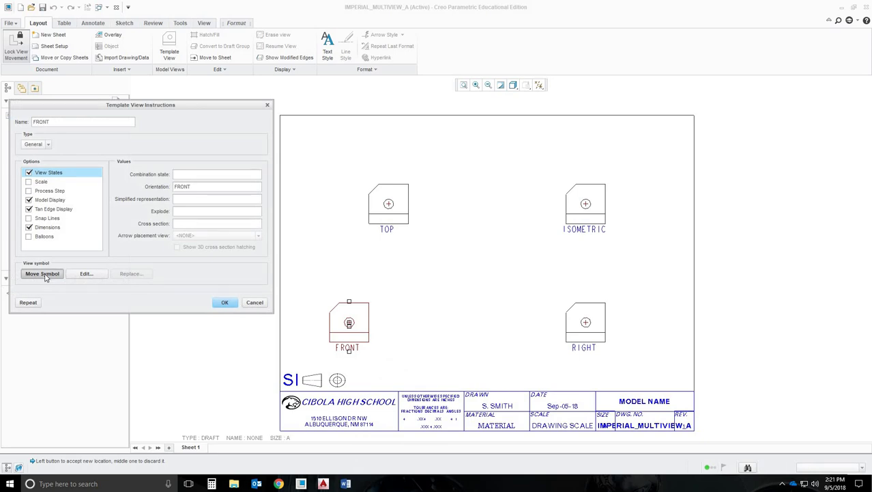
left_click(388, 323)
left_click(226, 303)
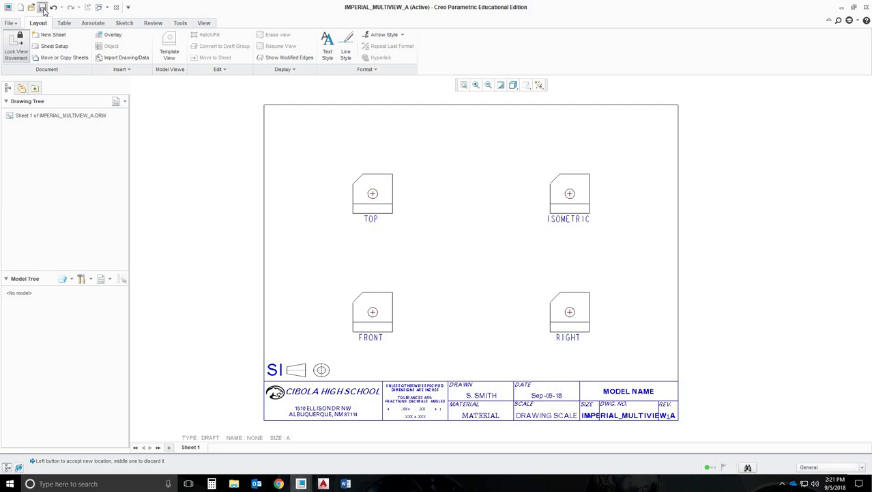
- Save the IMPERIAL_MULTIVIEW_A template, close its window, and start a new file
left_click(43, 8)
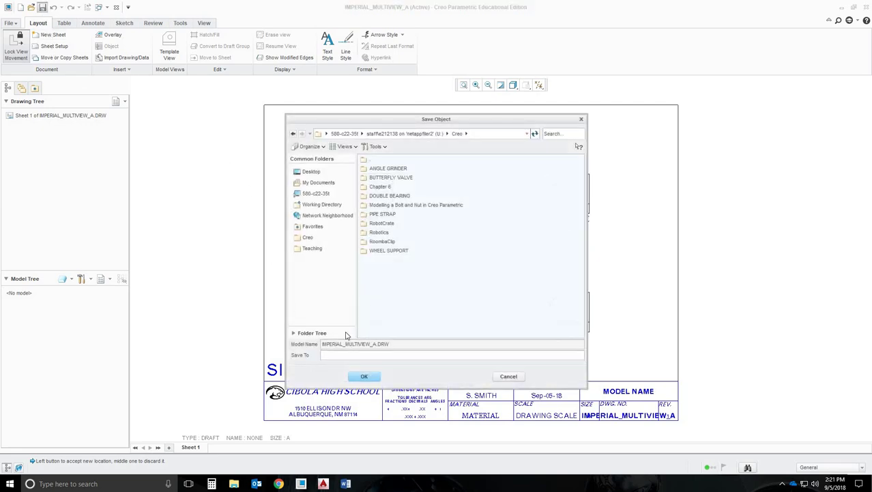
left_click(365, 378)
left_click(365, 377)
left_click(366, 378)
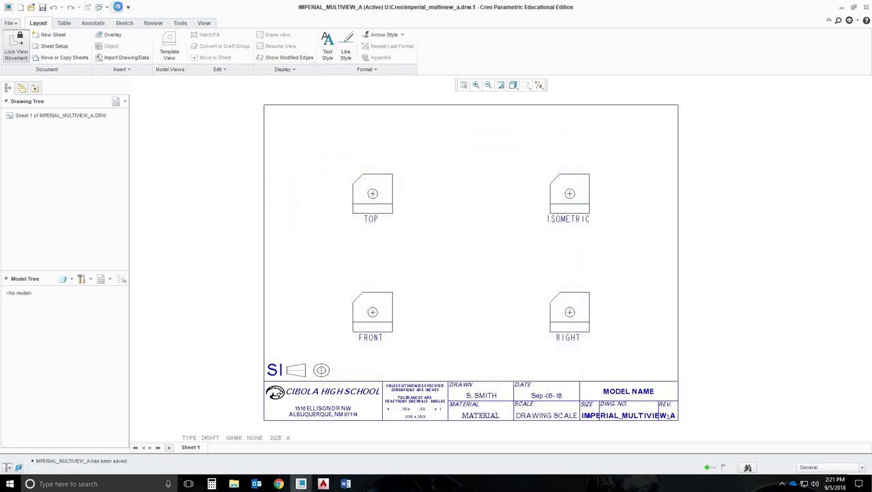
left_click(116, 7)
left_click(11, 42)
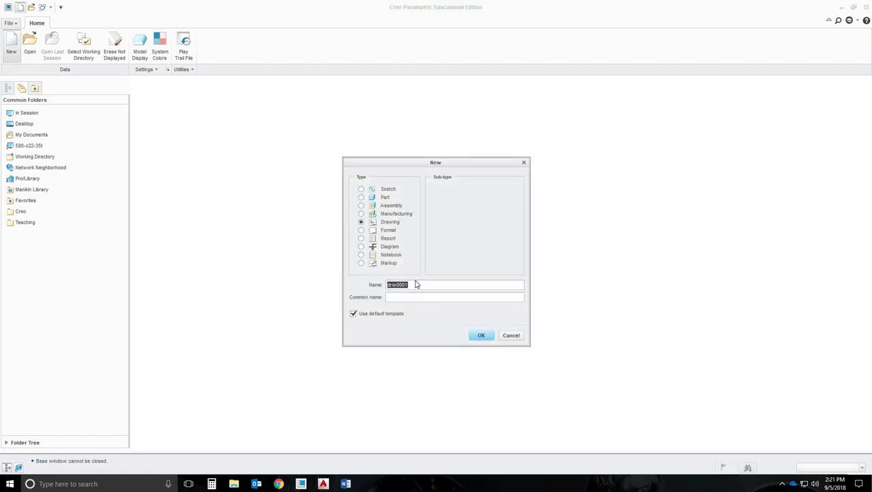
- Create a new drawing named drw0001 with figure6-49.prt as its default model
type("t")
left_click(482, 336)
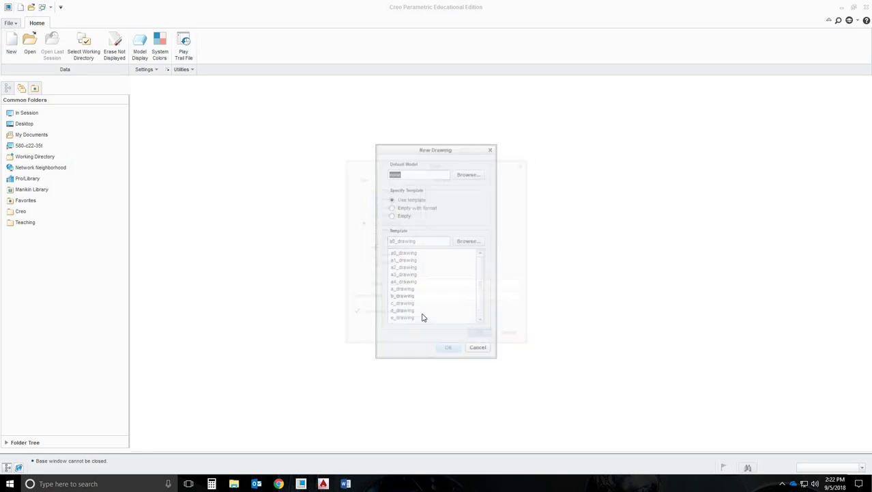
left_click(468, 174)
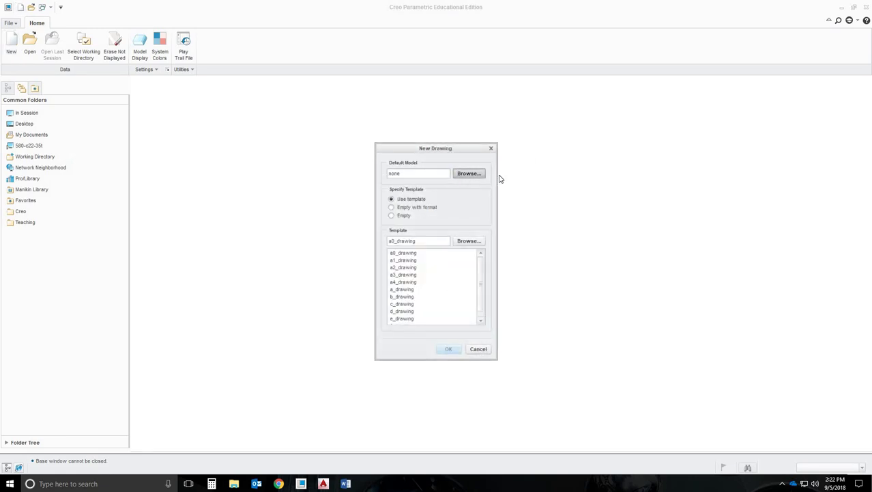
double_click(386, 272)
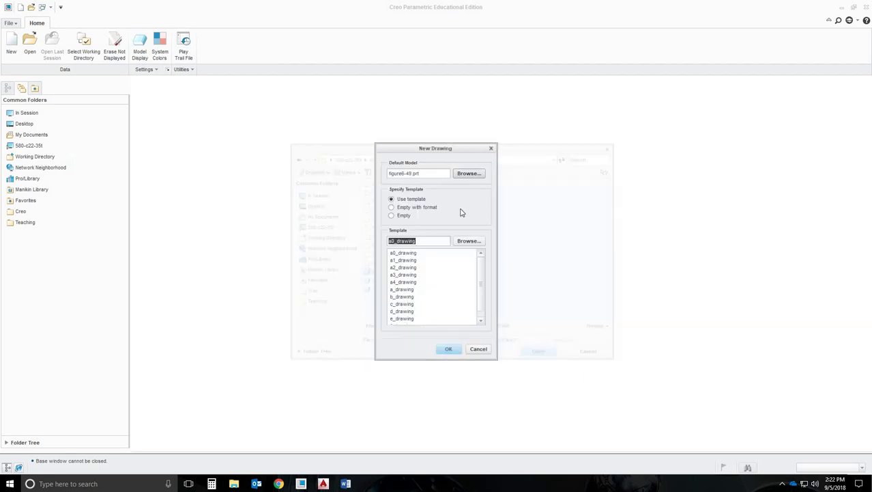
- Apply the imperial_multiview_a.drw template to generate the FIGURE6-49 drawing
left_click(474, 243)
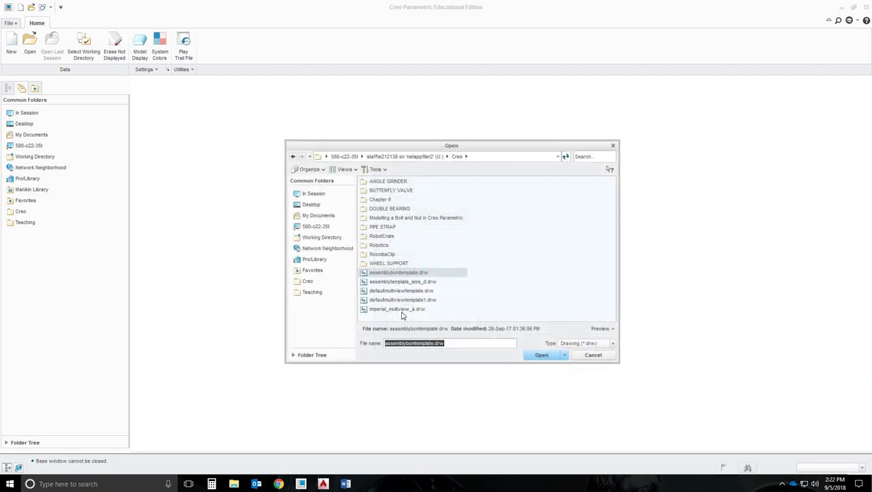
left_click(401, 309)
left_click(539, 355)
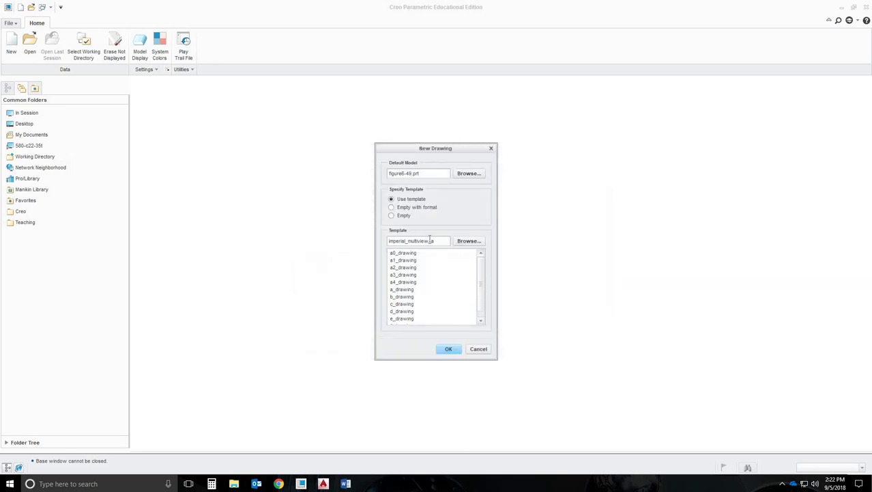
left_click(448, 349)
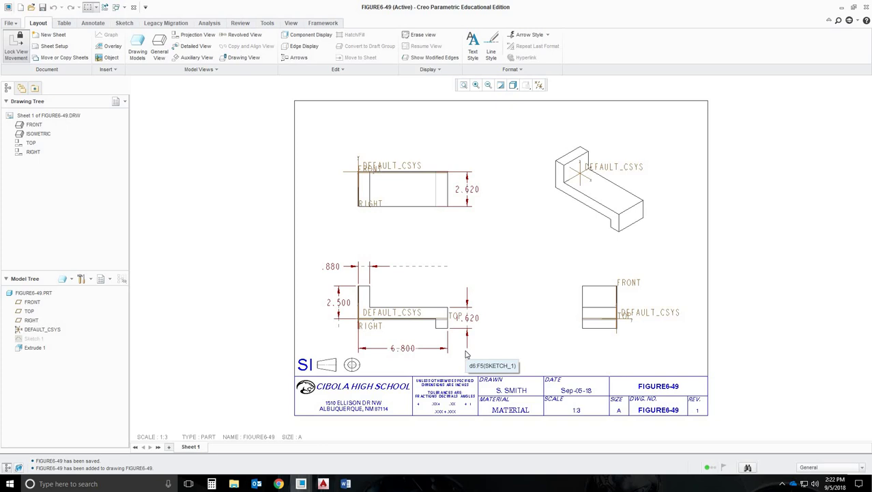
- Uncheck Select All in Datum Display Filters to hide every datum type in the views
left_click(538, 86)
left_click(540, 97)
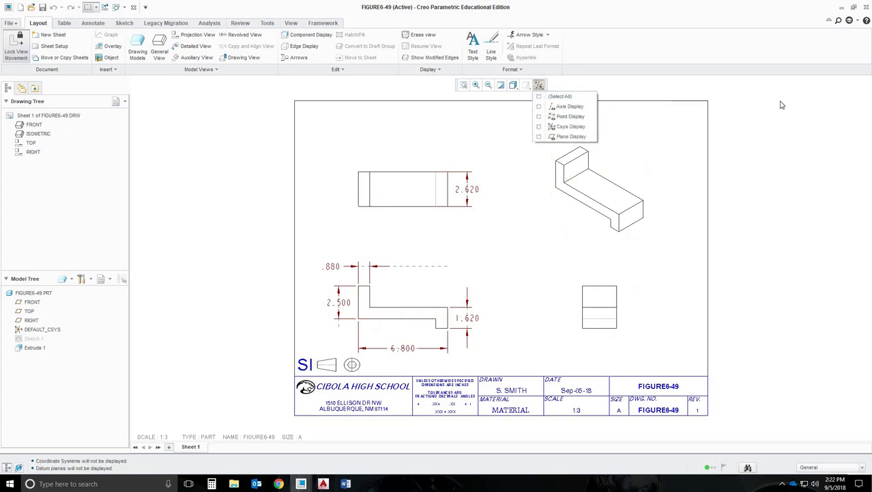
left_click(774, 145)
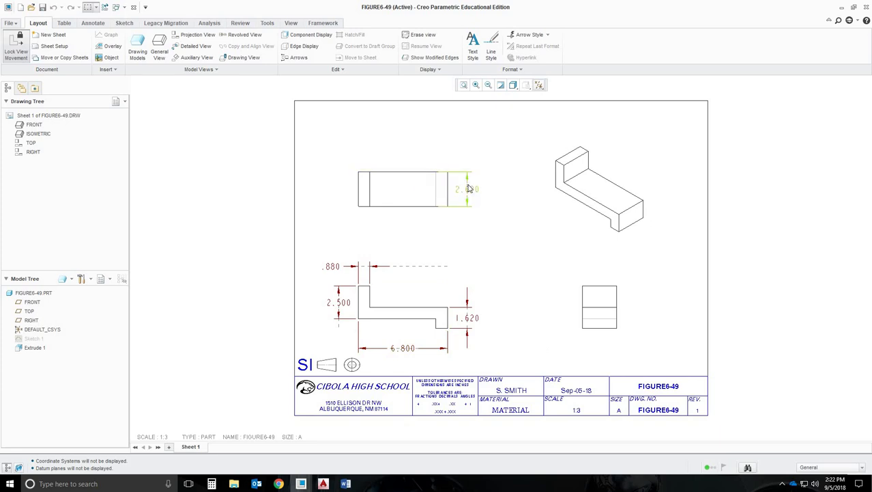
- Zoom into the front view and select the 2.620 height dimension
scroll(447, 198, "down", 4)
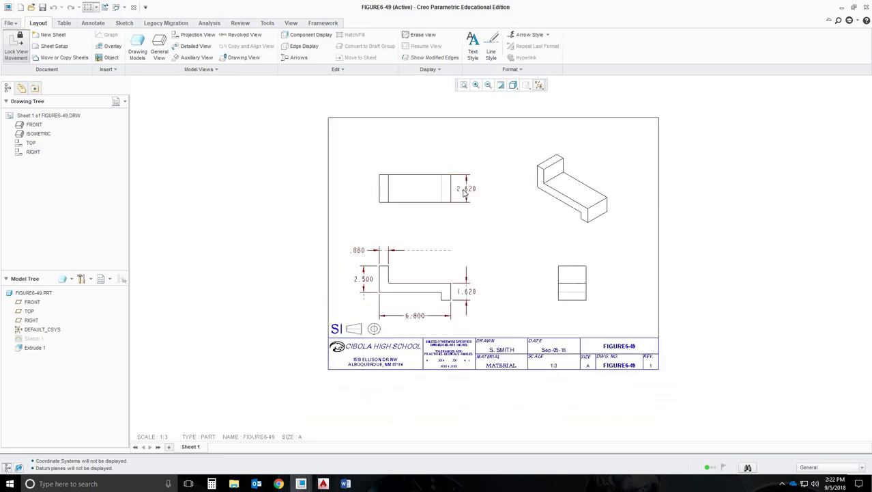
scroll(471, 155, "down", 1)
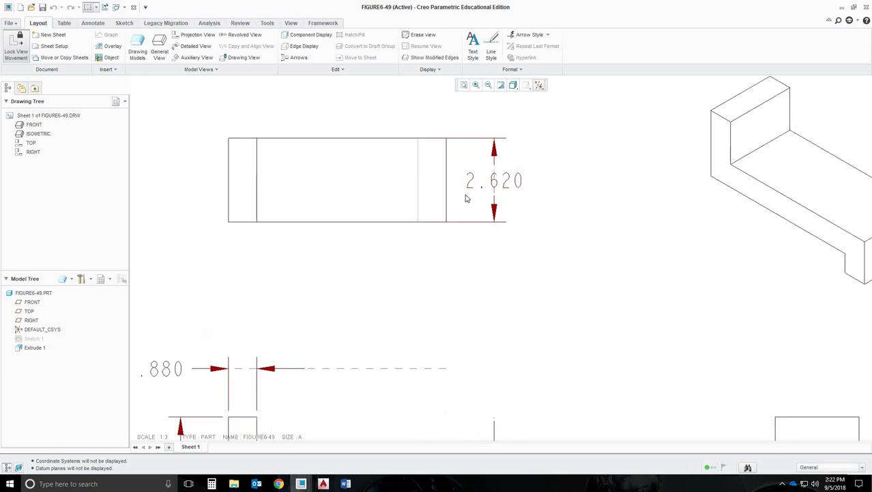
scroll(481, 160, "up", 1)
scroll(489, 163, "down", 1)
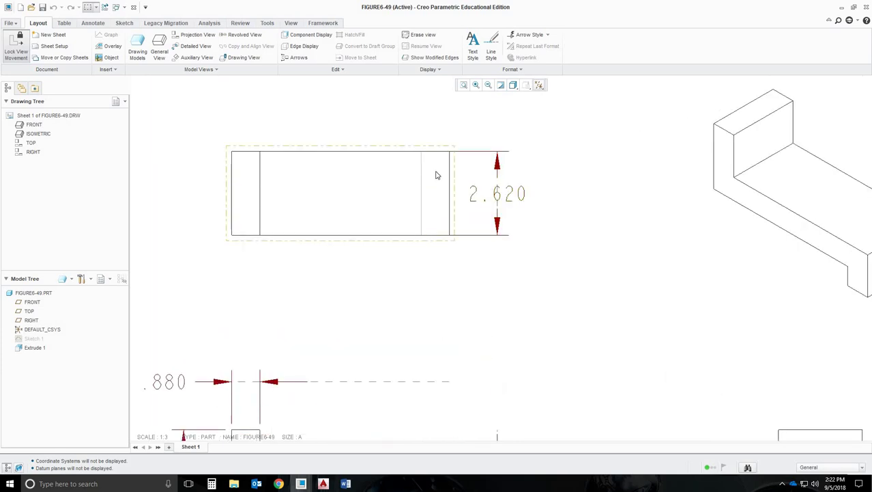
left_click(493, 194)
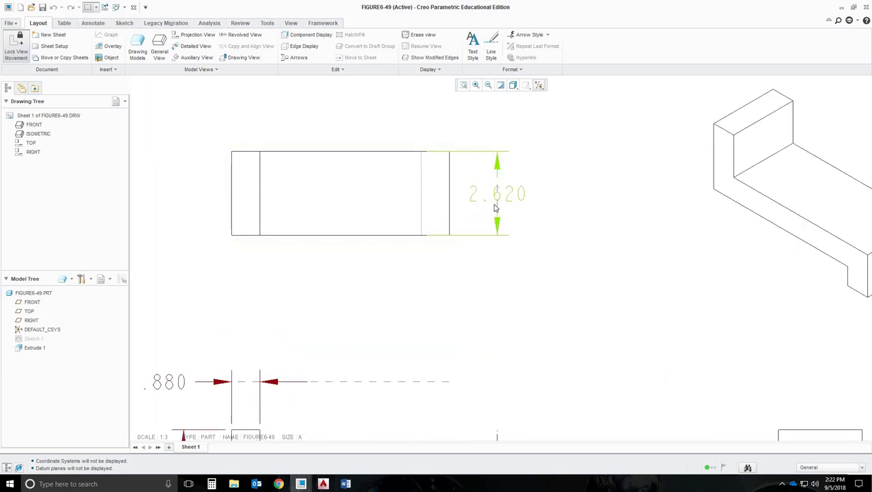
- Open and close Sketcher Preferences from the Sketch tab, reselect 2.620, and zoom out
left_click(123, 23)
left_click(71, 34)
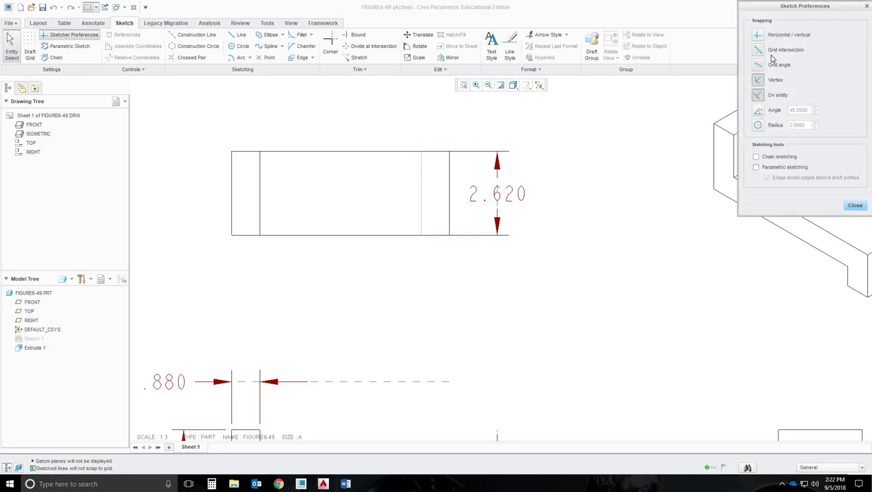
left_click(855, 206)
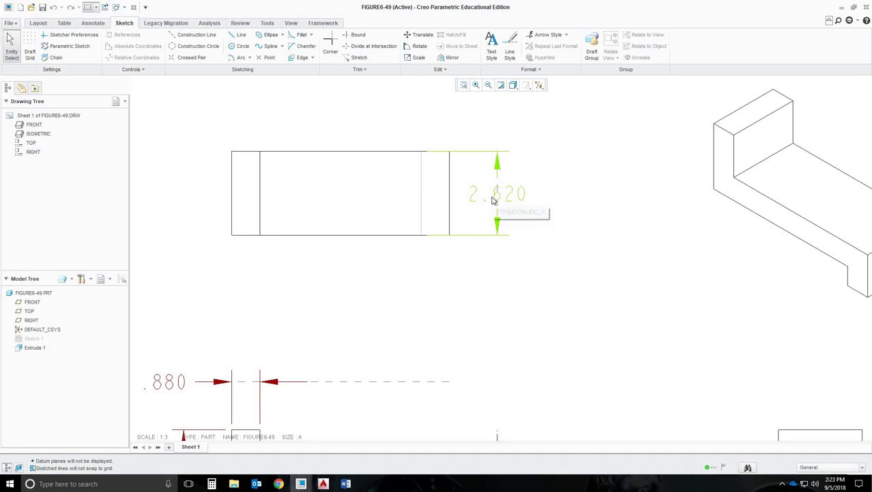
left_click(502, 196)
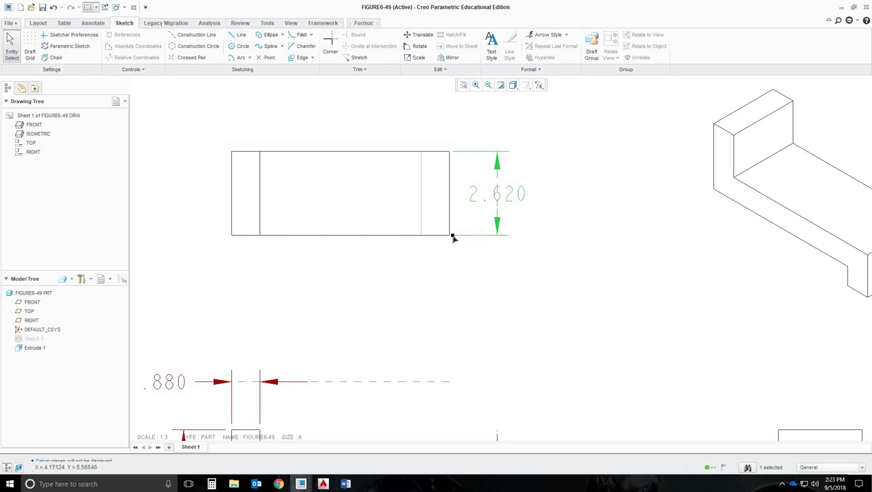
scroll(645, 350, "up", 5)
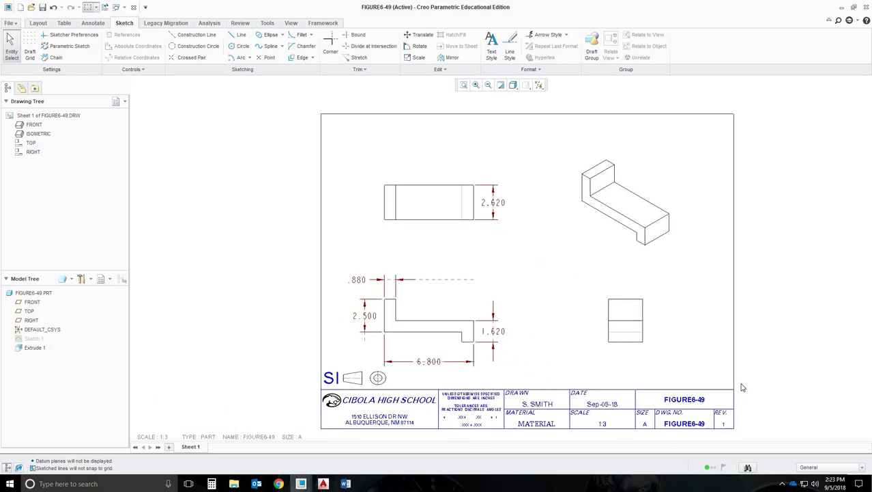
- Save FIGURE6-49 and Quick Export it to PDF, overwriting the existing figure6-49 PDF
left_click(42, 6)
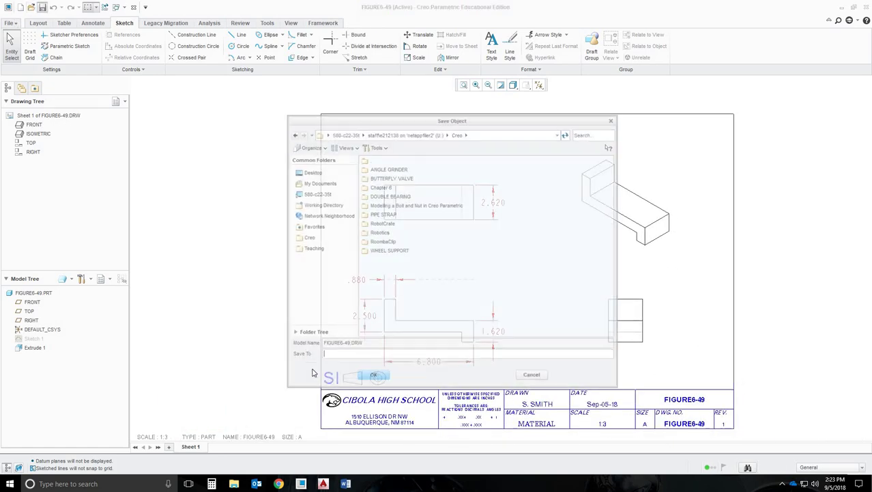
left_click(372, 378)
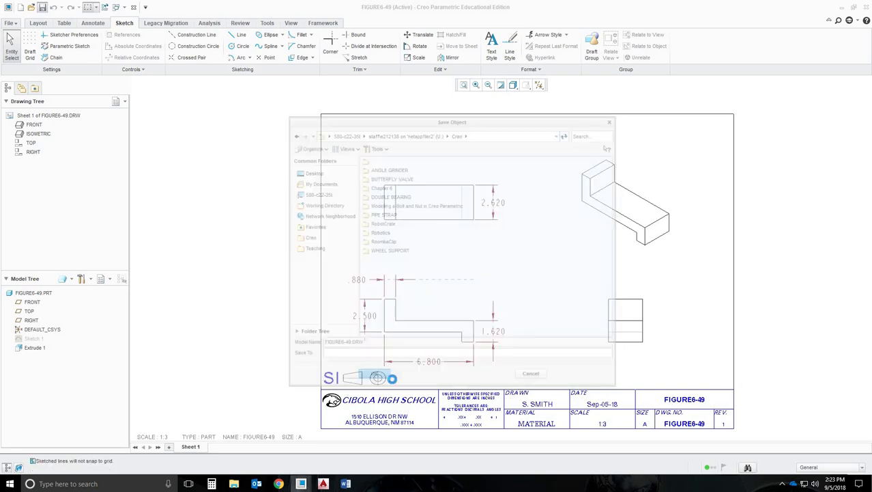
left_click(11, 23)
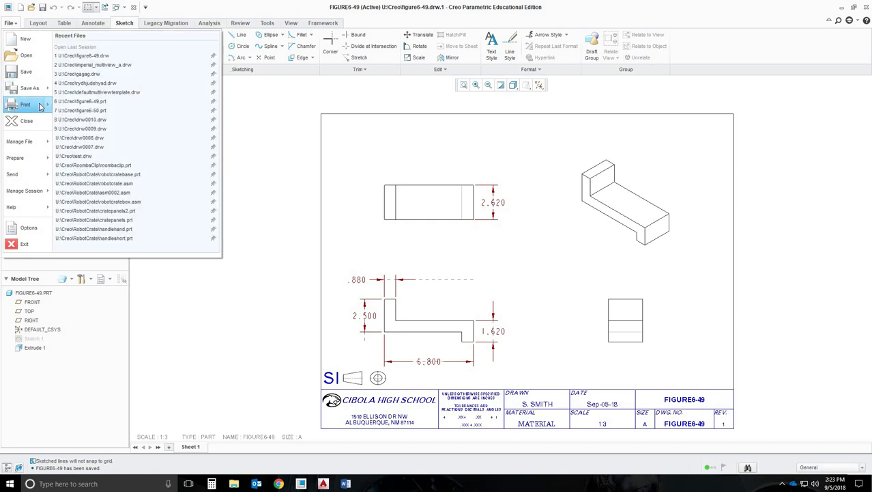
mouse_move(41, 88)
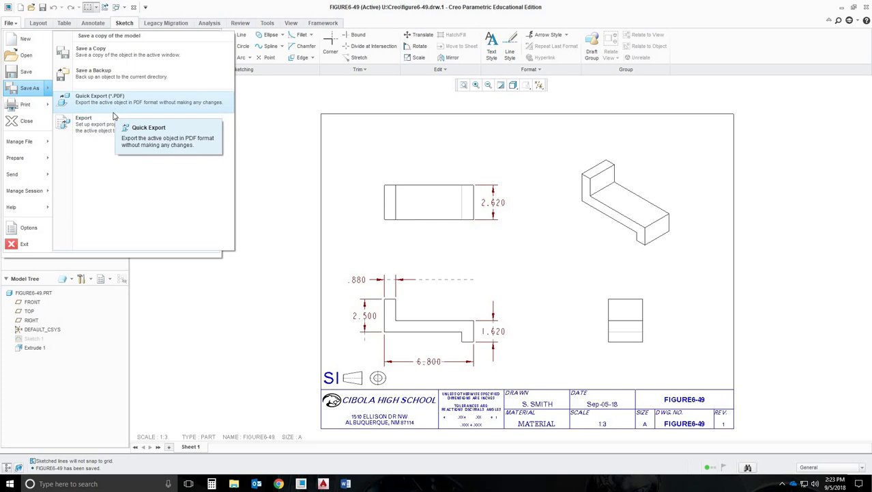
left_click(137, 103)
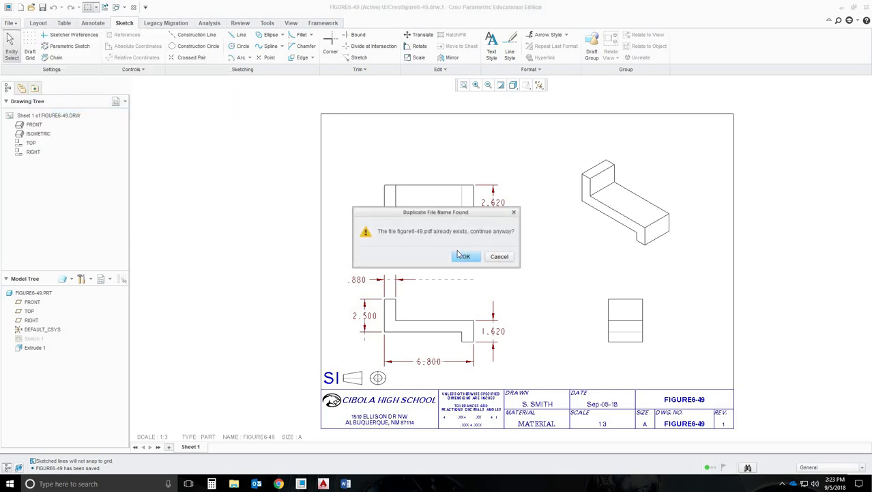
left_click(467, 256)
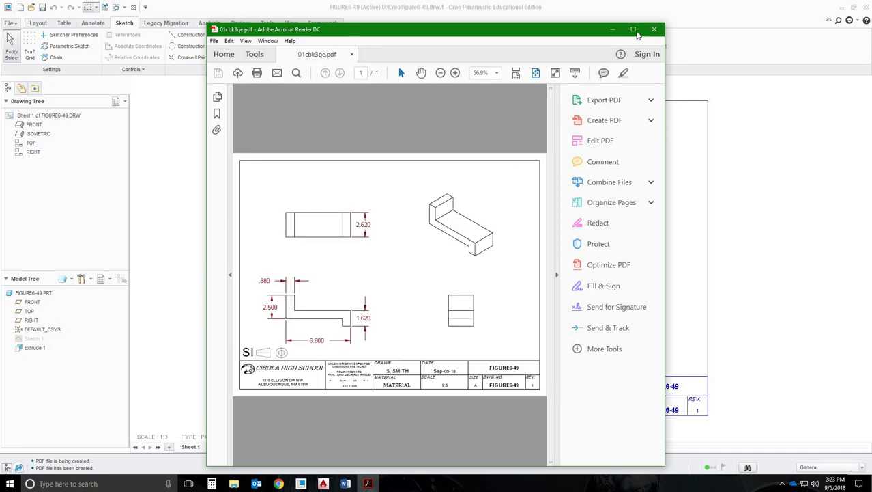
- Maximize Acrobat Reader to review the FIGURE6-49 PDF, then restore and close it
left_click(633, 30)
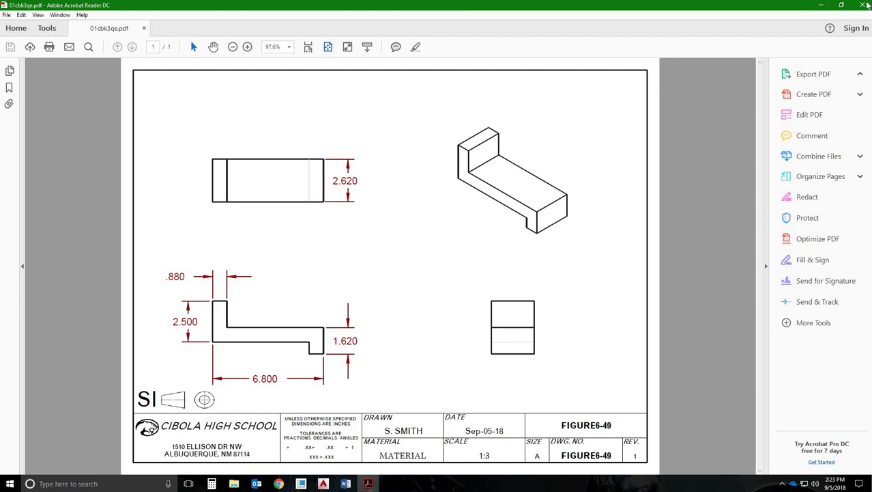
key("super+Down")
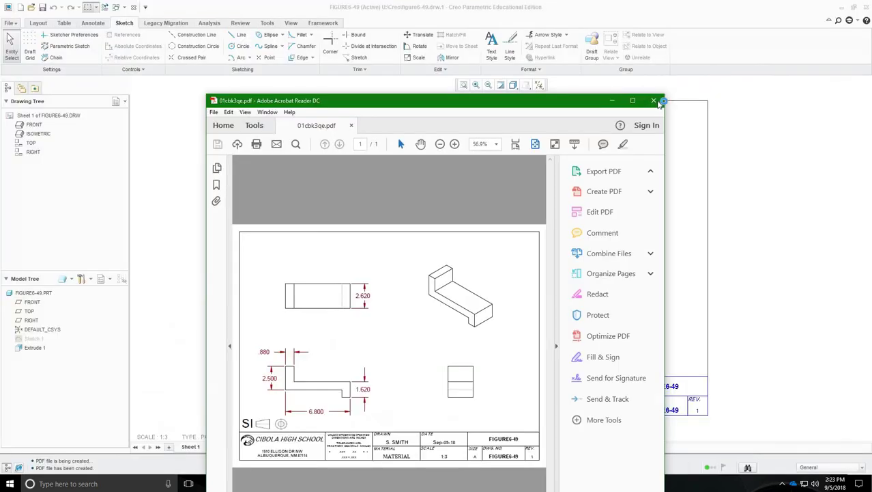
left_click(657, 101)
- Export the drawing through Export Setup as a figure6-49 PDF copy, then close Export Setup
left_click(10, 23)
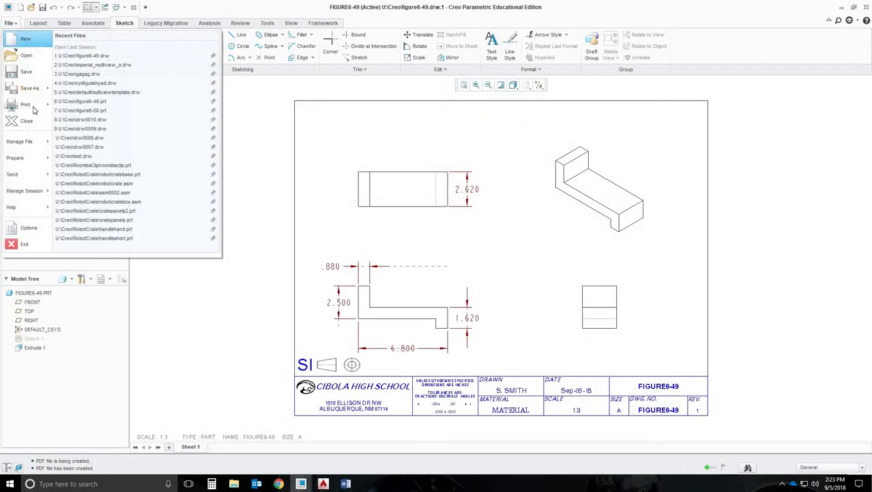
left_click(109, 130)
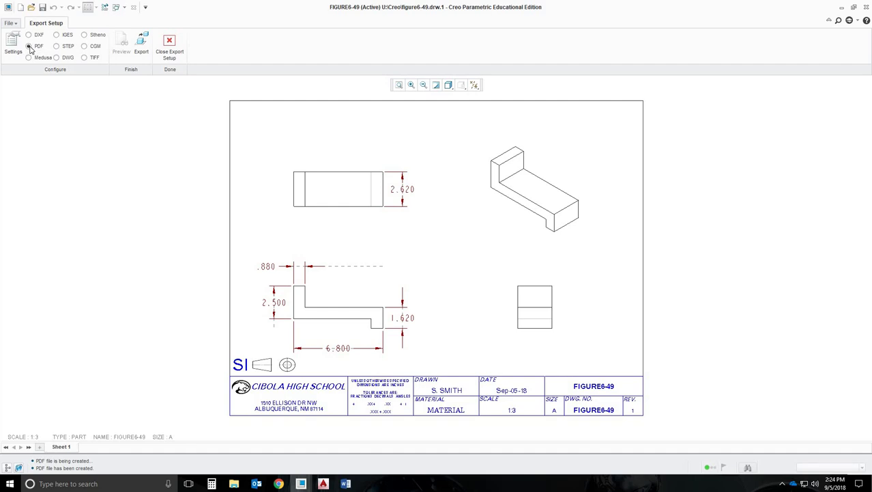
left_click(141, 42)
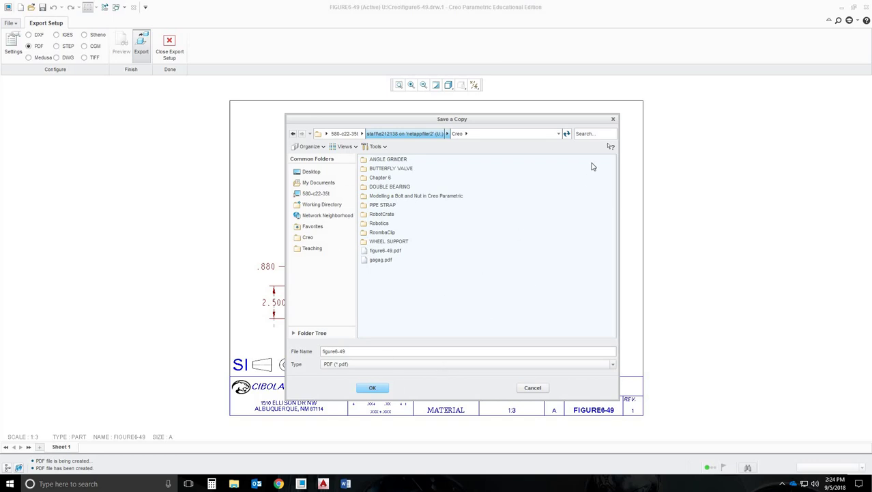
left_click(612, 119)
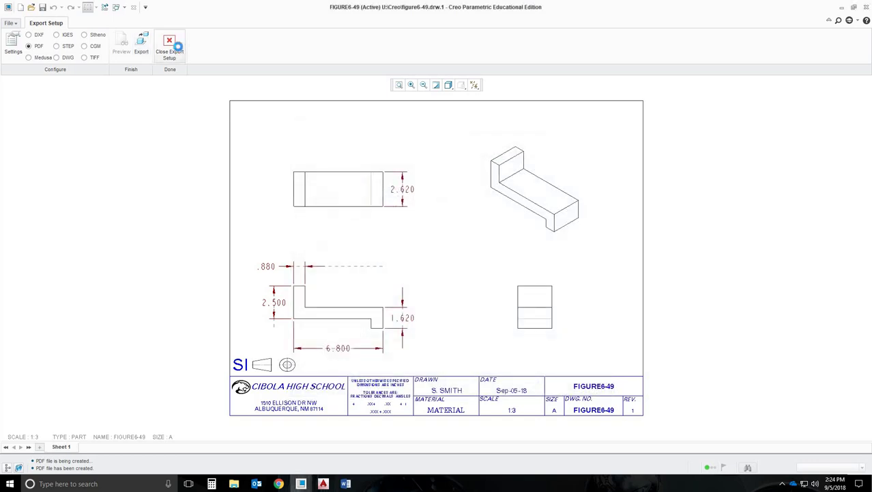
left_click(170, 47)
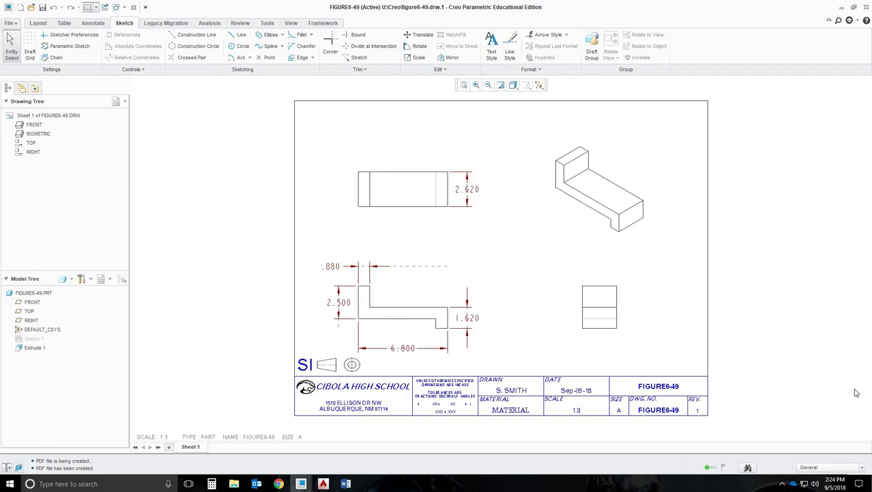